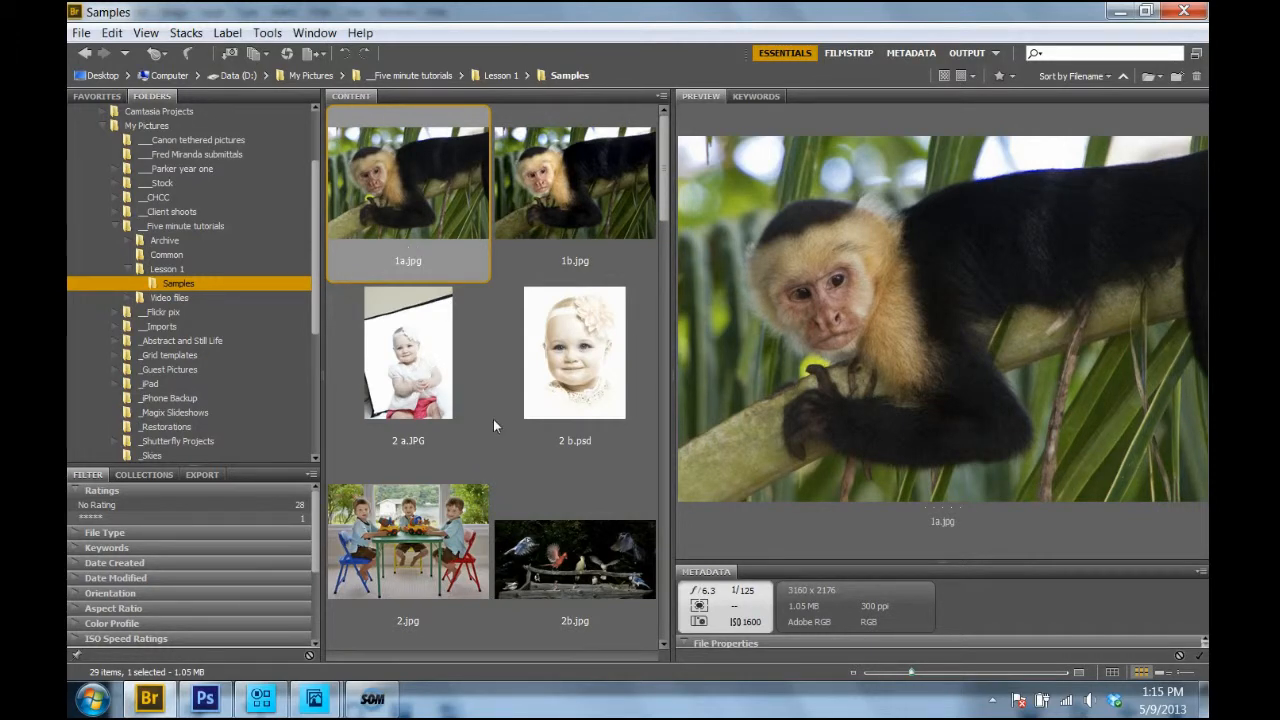
Open 1a.jpg in Photoshop, switch it to full screen mode with the menu bar, and reposition the image in the workspace.
double_click(393, 182)
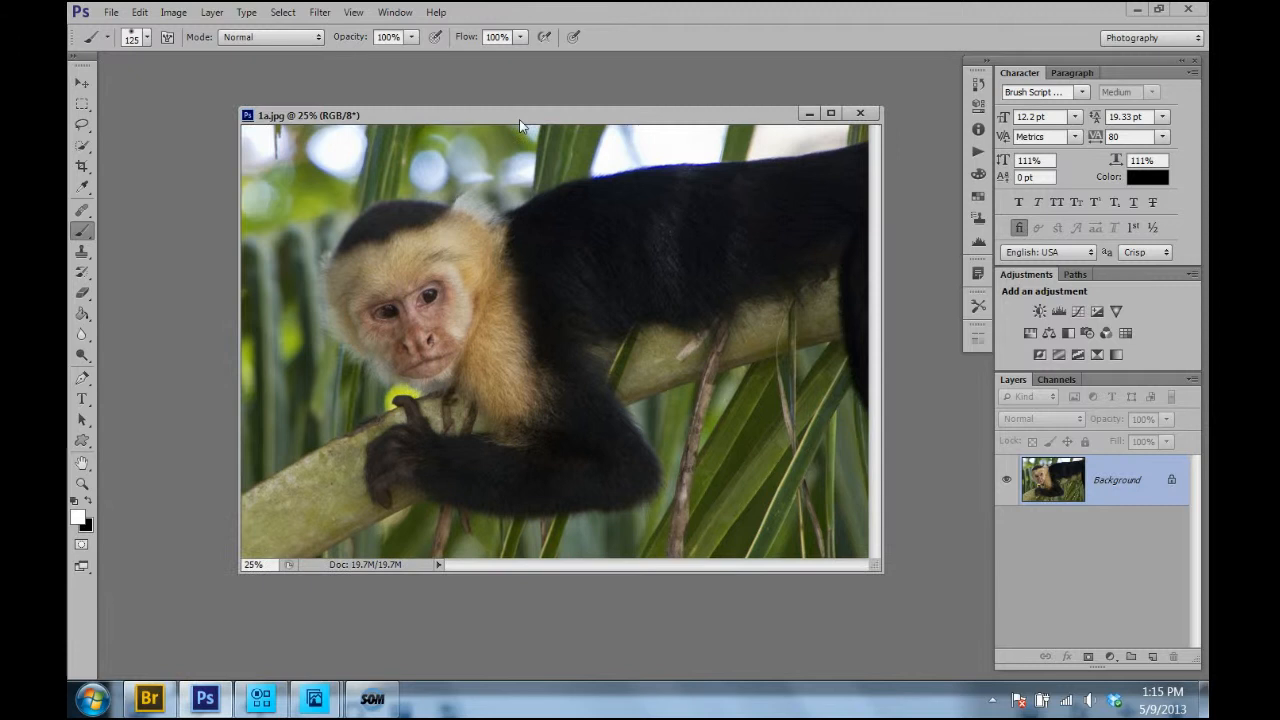
drag(519, 120, 550, 142)
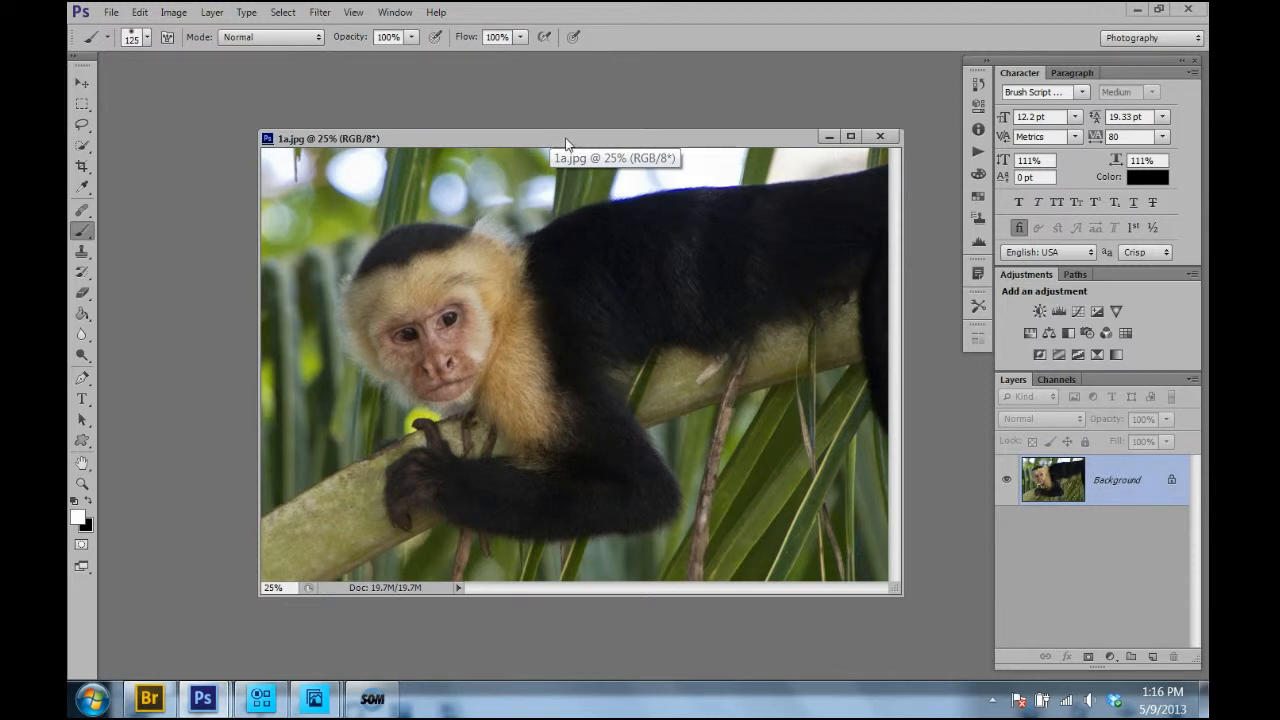
mouse_move(562, 135)
mouse_down()
mouse_move(568, 157)
mouse_move(575, 138)
mouse_up()
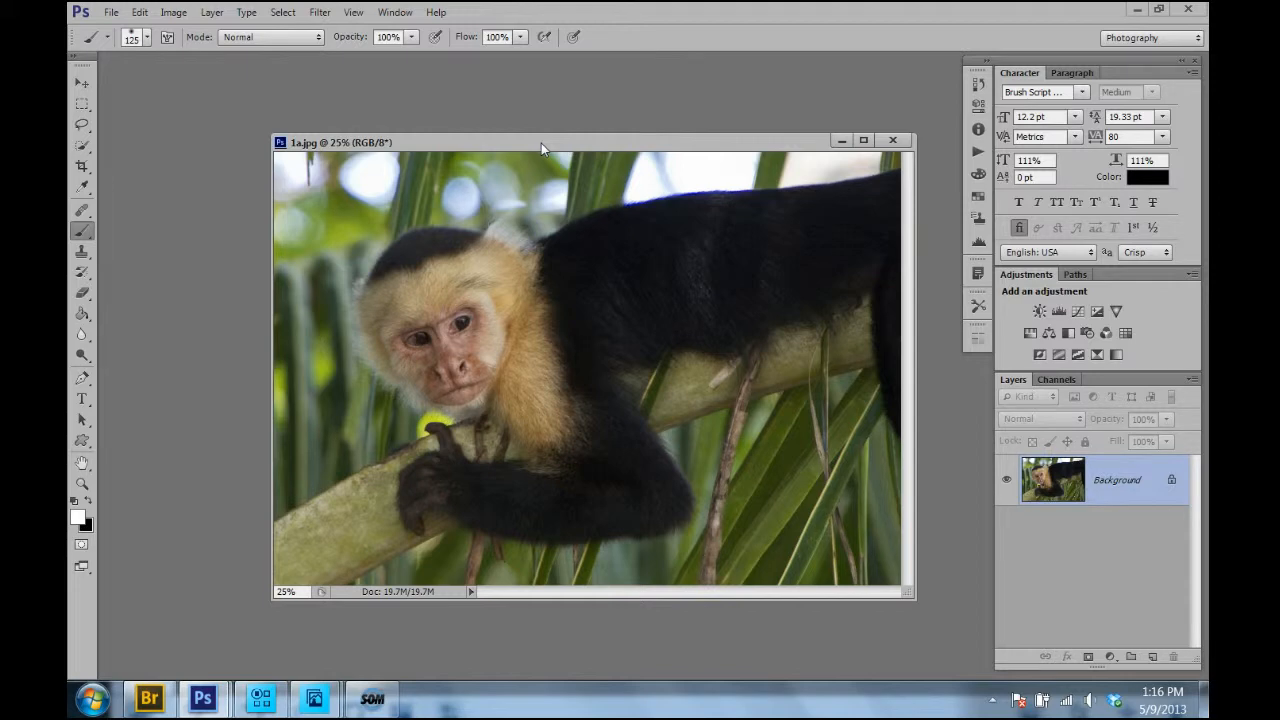
key(f)
drag(684, 393, 613, 367)
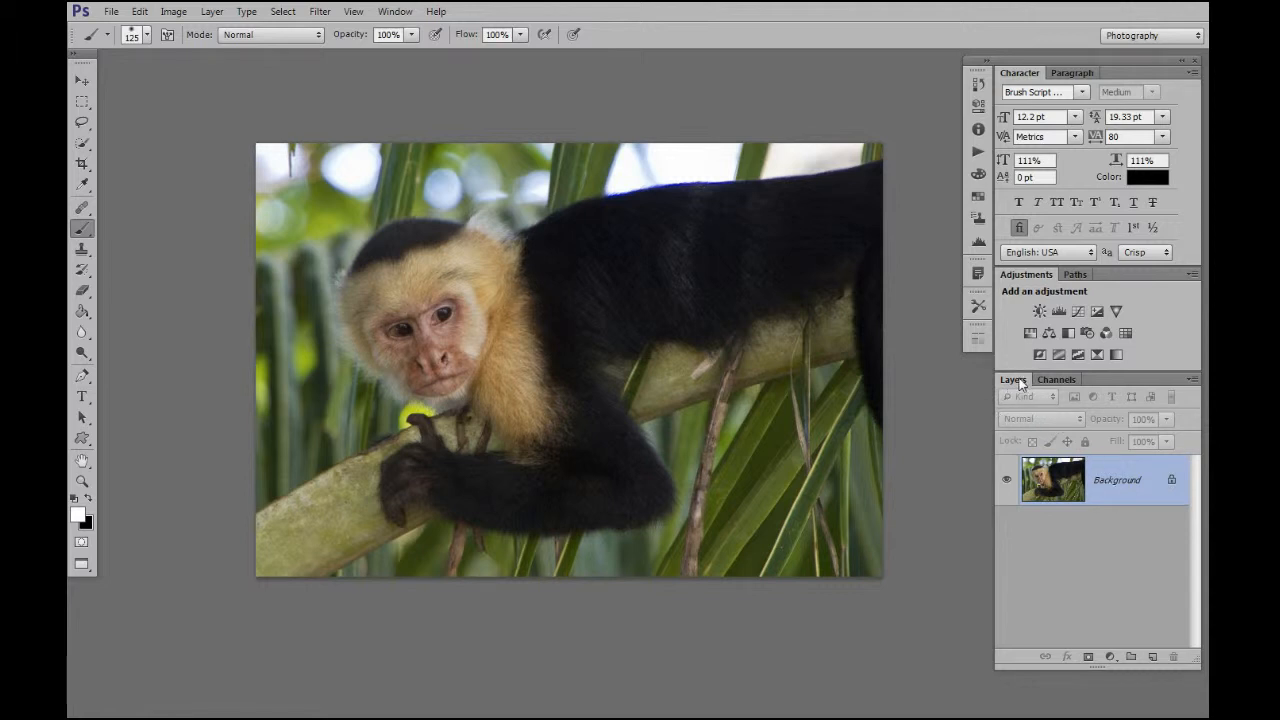
Float the layer list over the image and duplicate the Background layer.
drag(1019, 383, 757, 207)
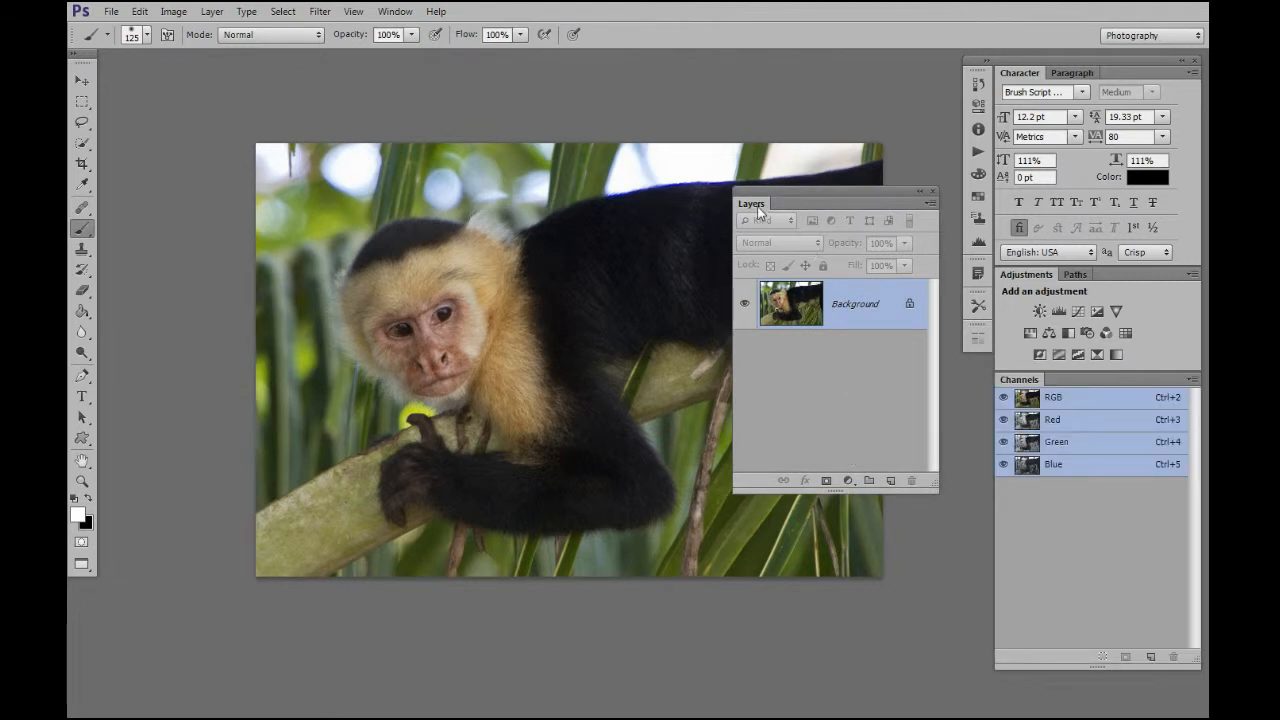
drag(762, 206, 758, 205)
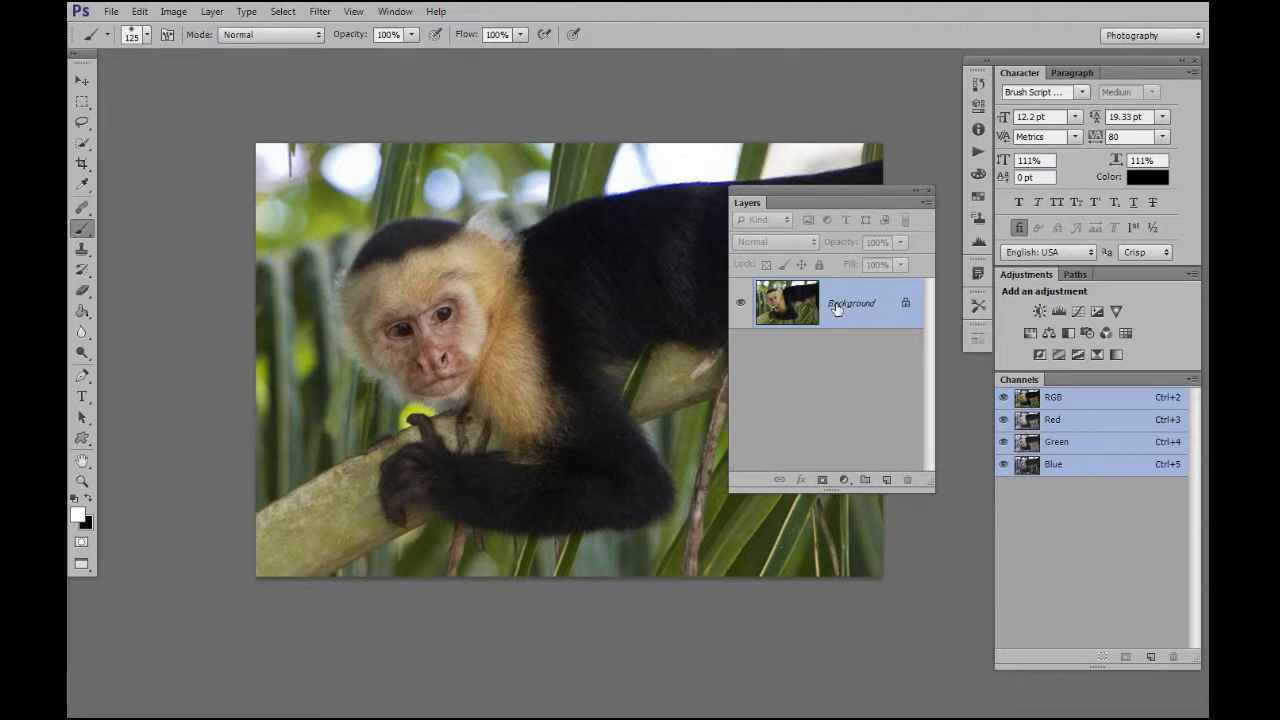
mouse_move(840, 305)
mouse_down()
mouse_move(840, 463)
mouse_move(886, 480)
mouse_up()
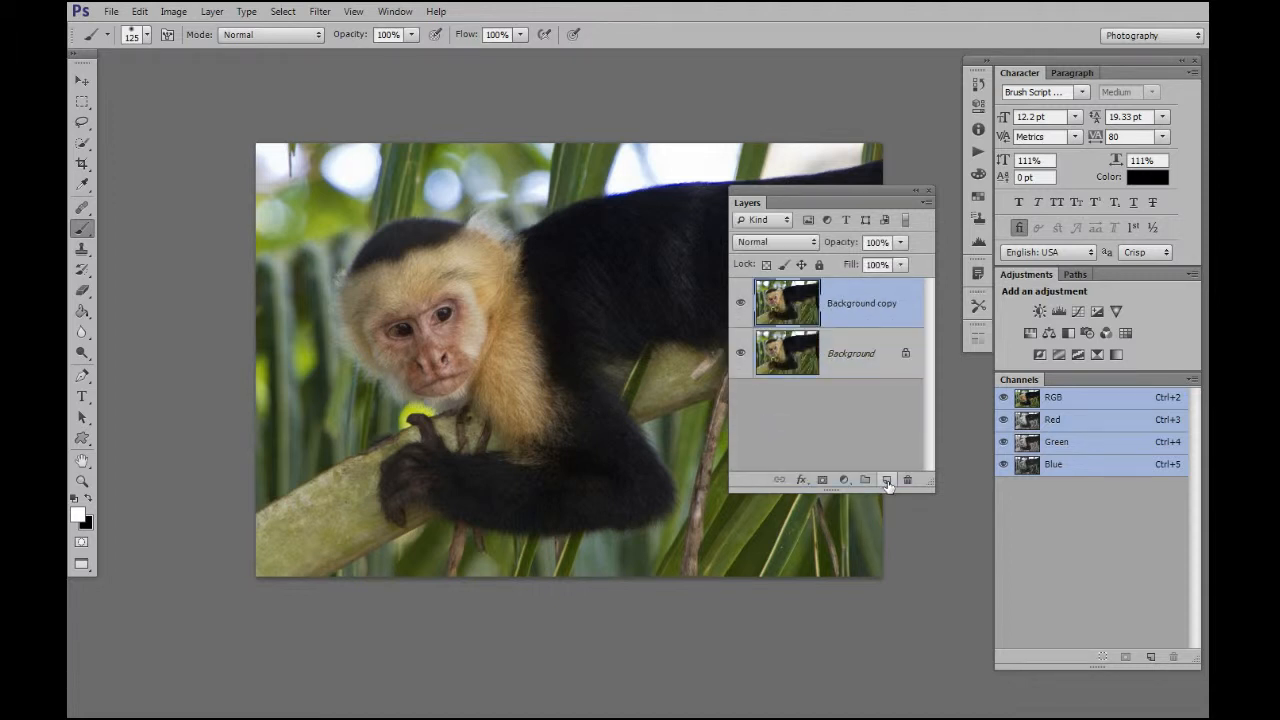
Select the original and duplicate layers in turn, then hide and show Background copy to compare them.
click(847, 362)
click(849, 308)
click(740, 305)
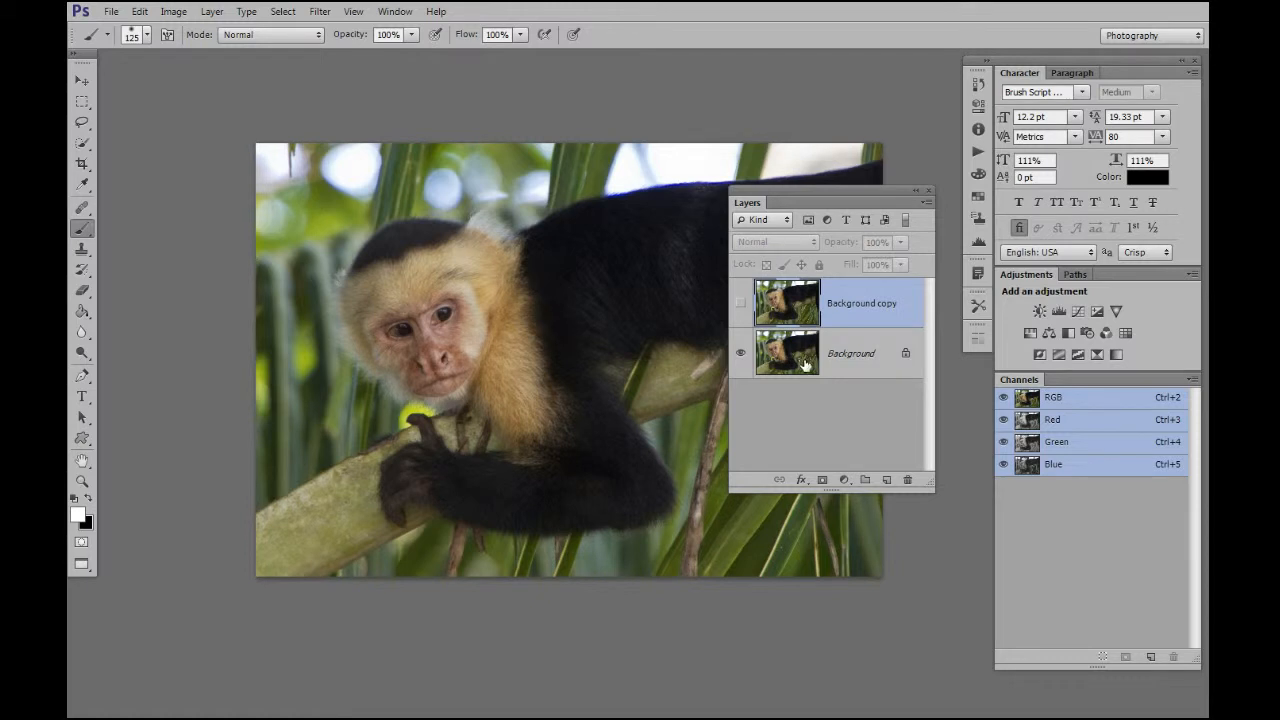
click(741, 309)
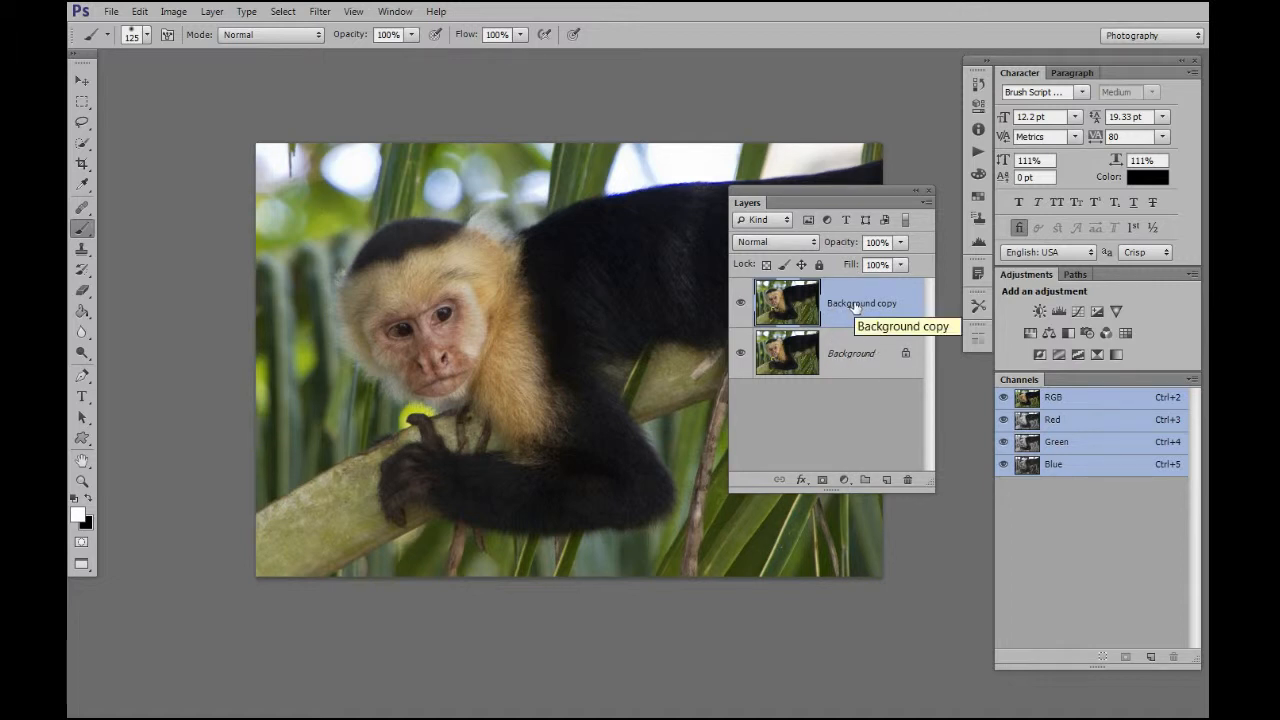
Duplicate the Background copy layer and select each layer of the stack in turn, ending on the topmost one.
key(ctrl+j)
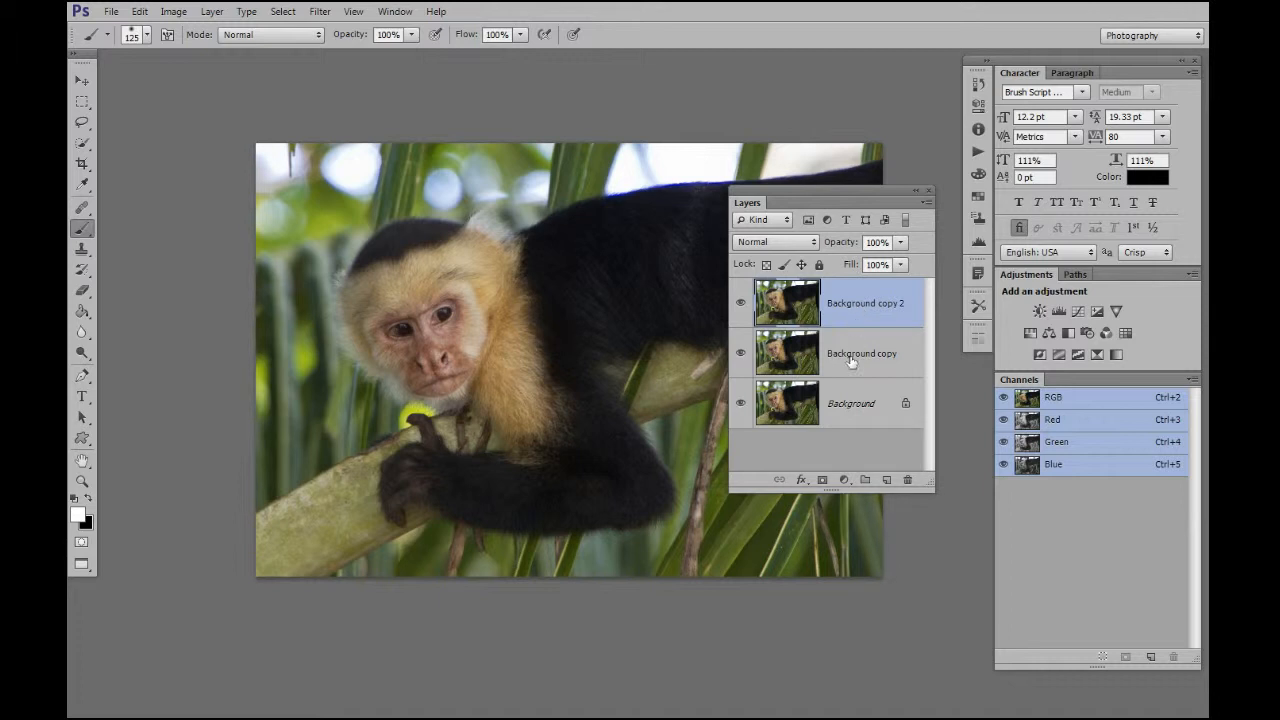
click(852, 362)
click(858, 306)
click(860, 364)
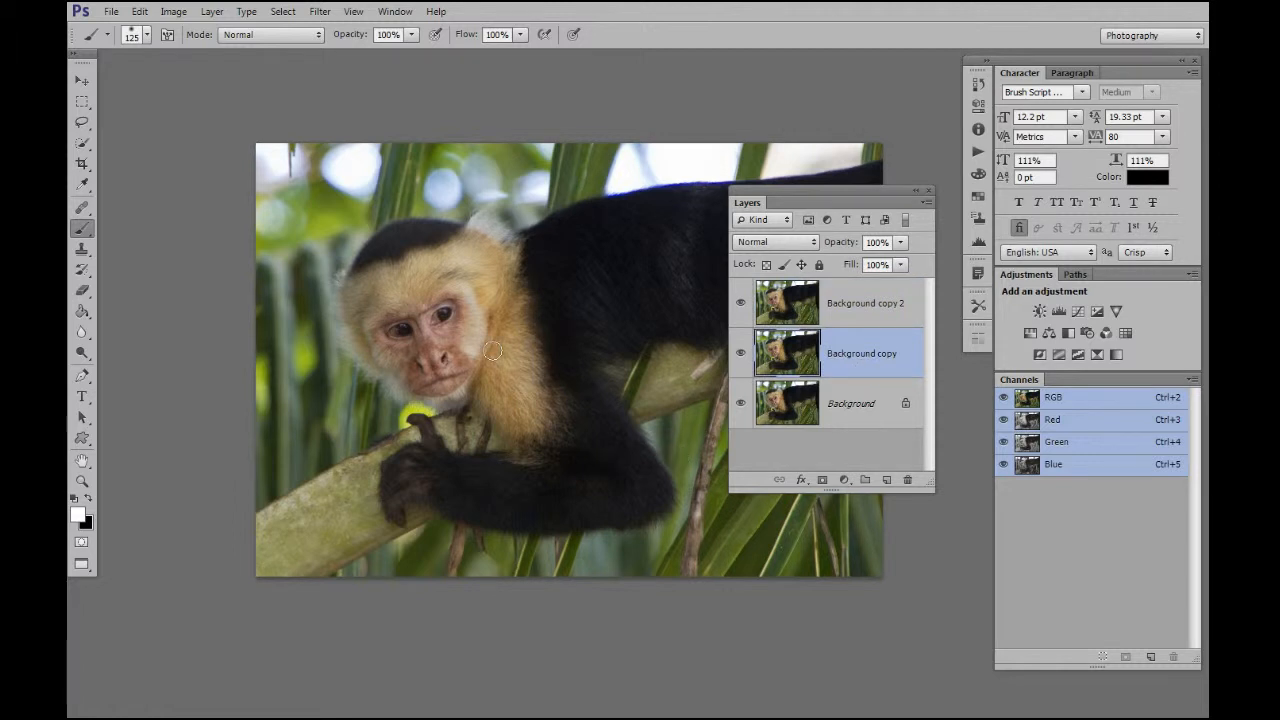
click(860, 404)
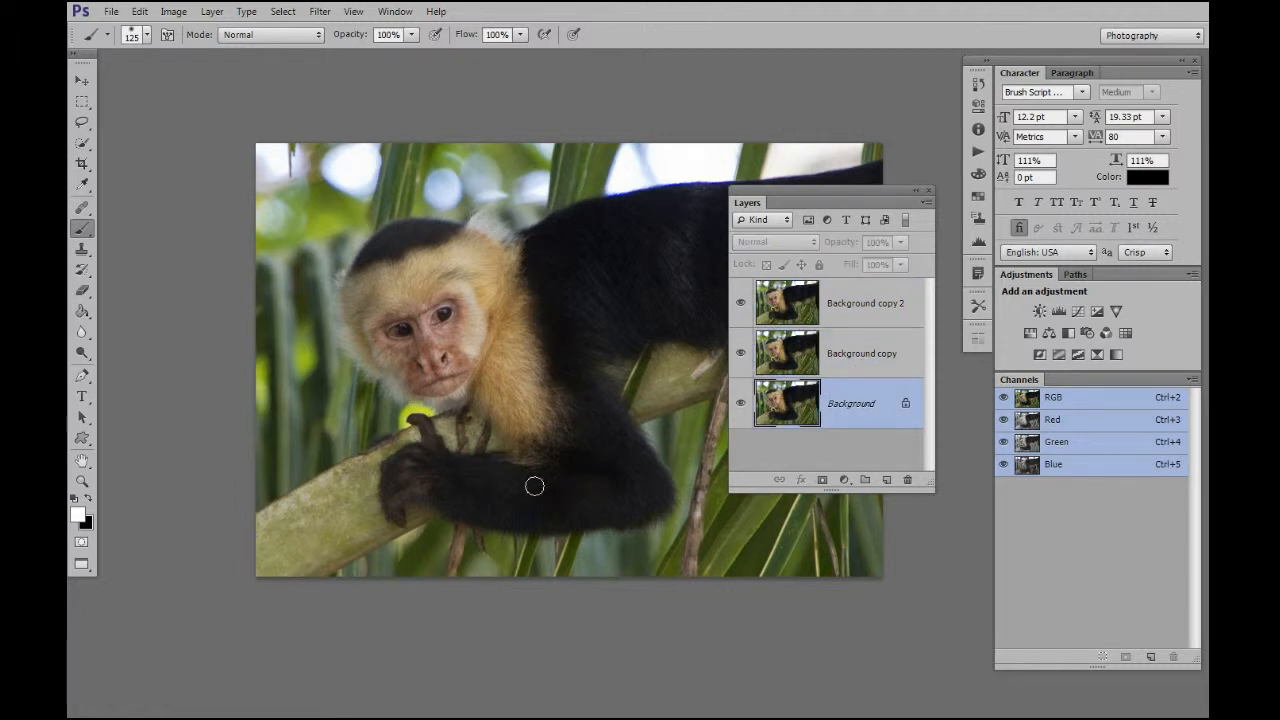
click(876, 353)
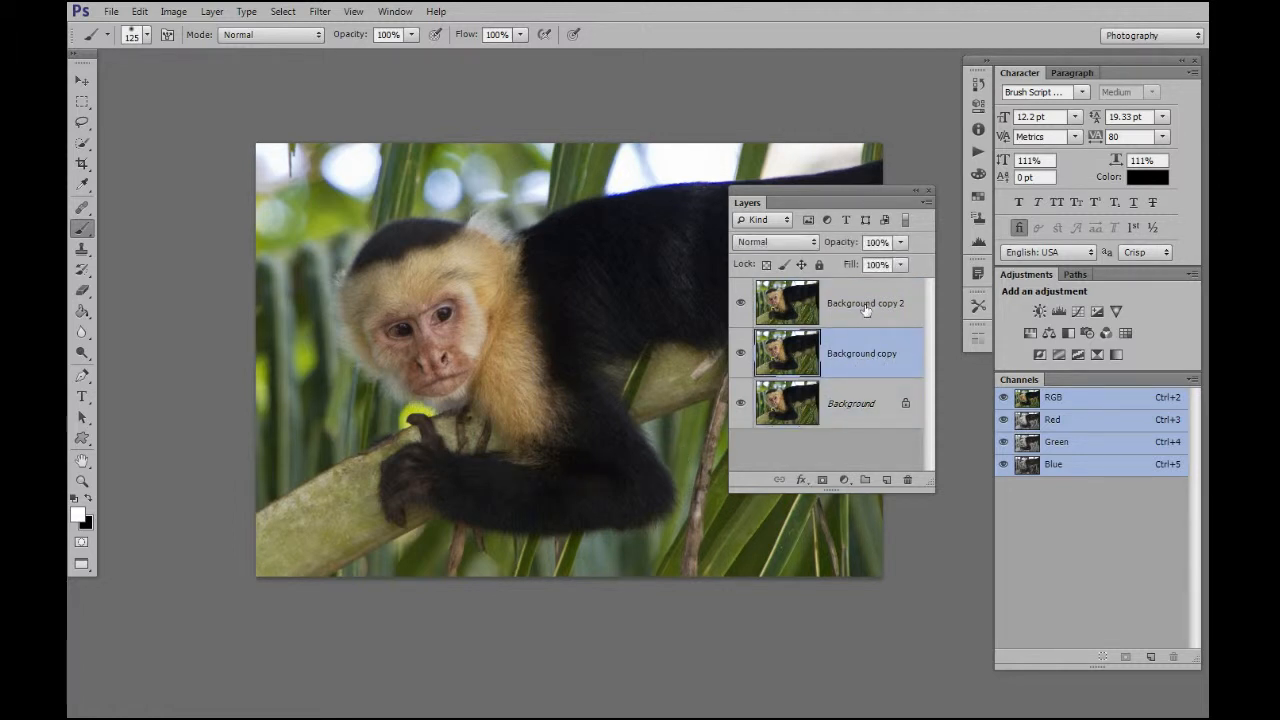
click(866, 310)
Hide Background copy 2 and paint a large white X across the monkey on the Background copy layer.
click(740, 302)
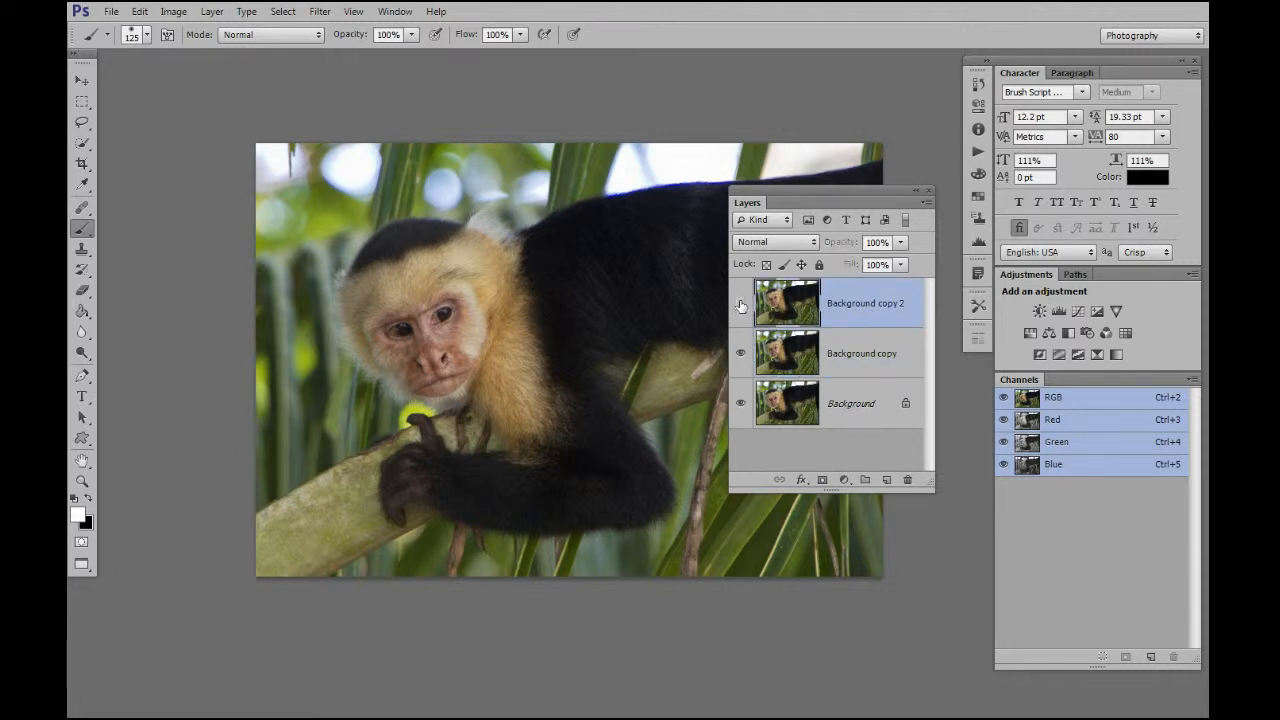
click(845, 353)
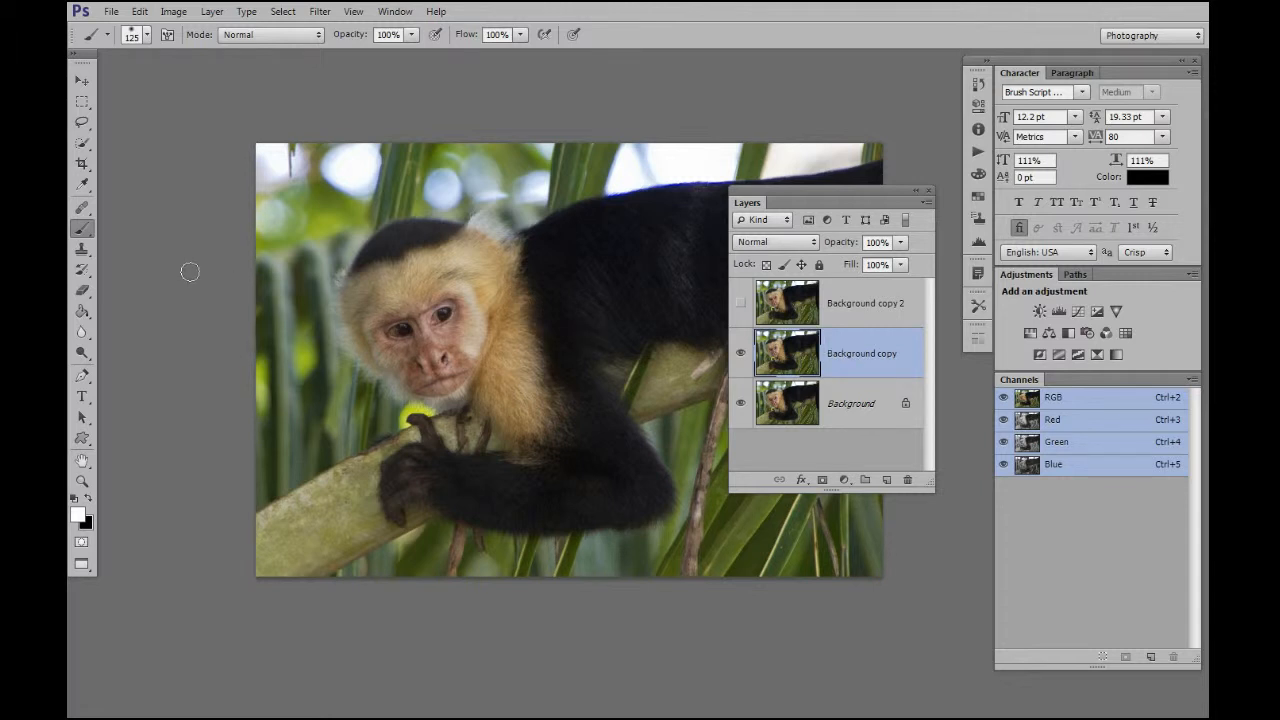
drag(487, 204, 686, 464)
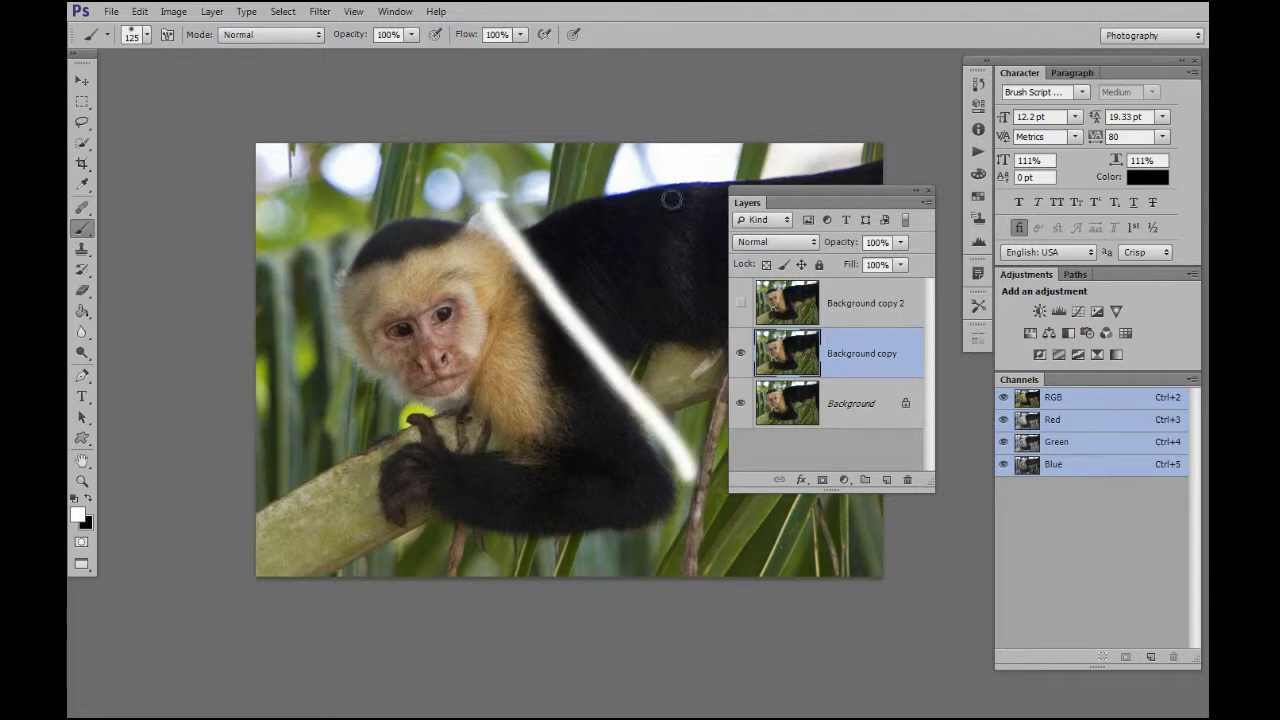
drag(679, 184, 488, 550)
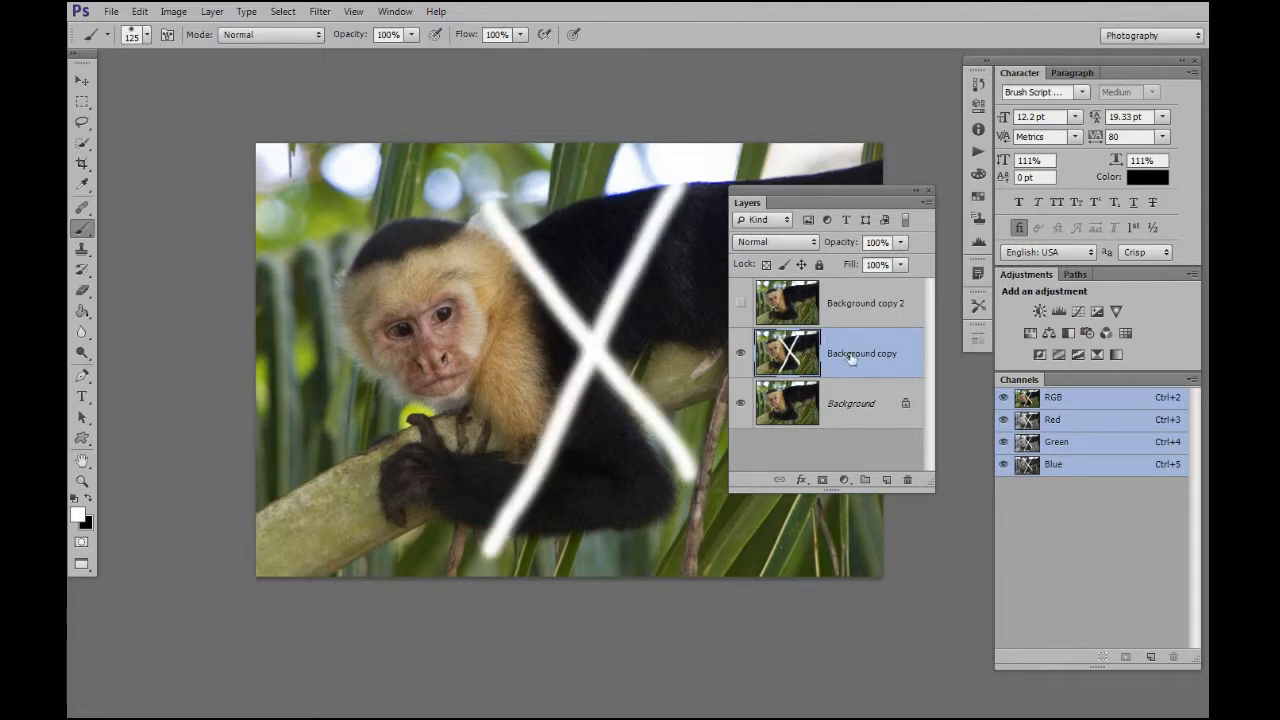
Show Background copy 2 again, delete the Background copy layer with the painted X, and make Background copy 2 active.
click(864, 303)
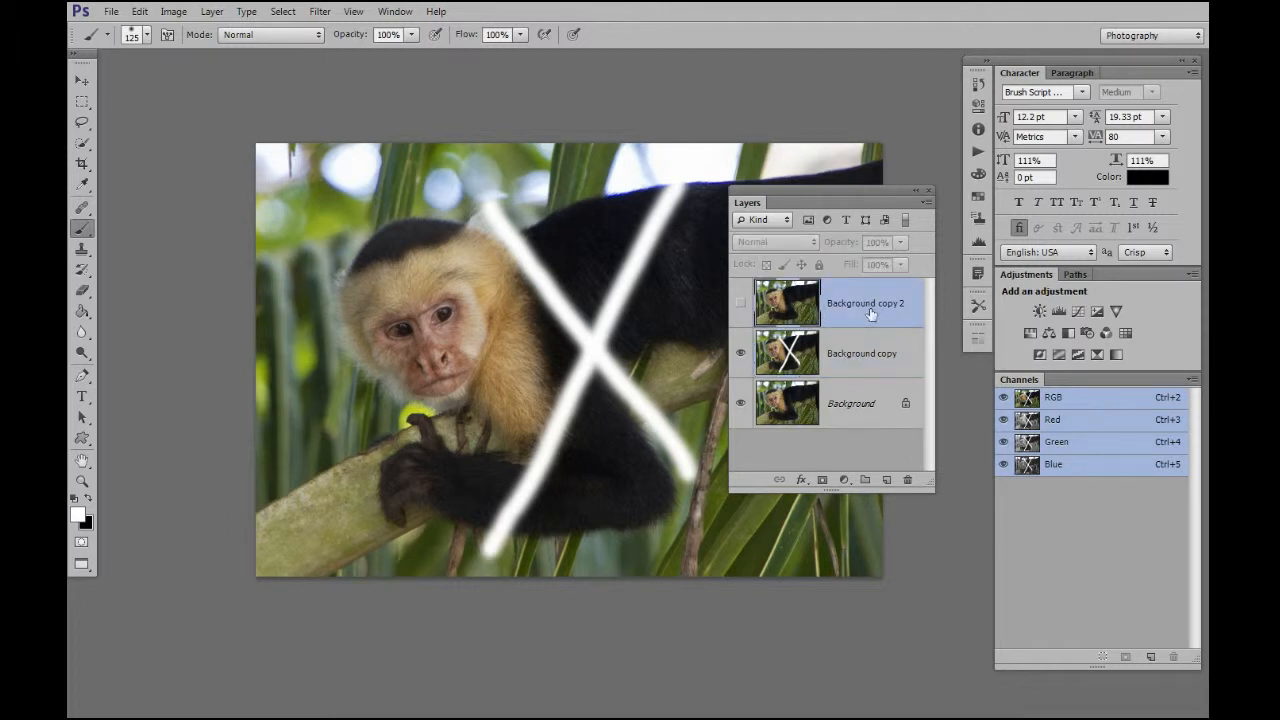
click(741, 307)
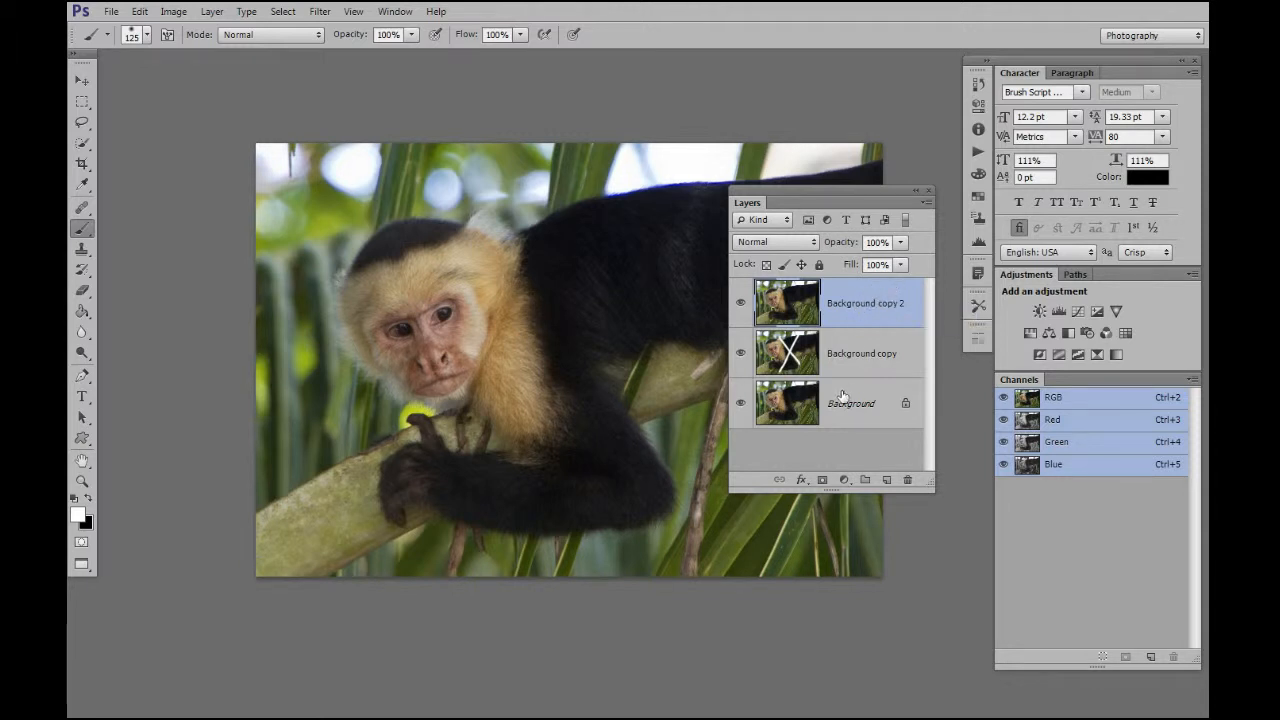
drag(857, 359, 907, 479)
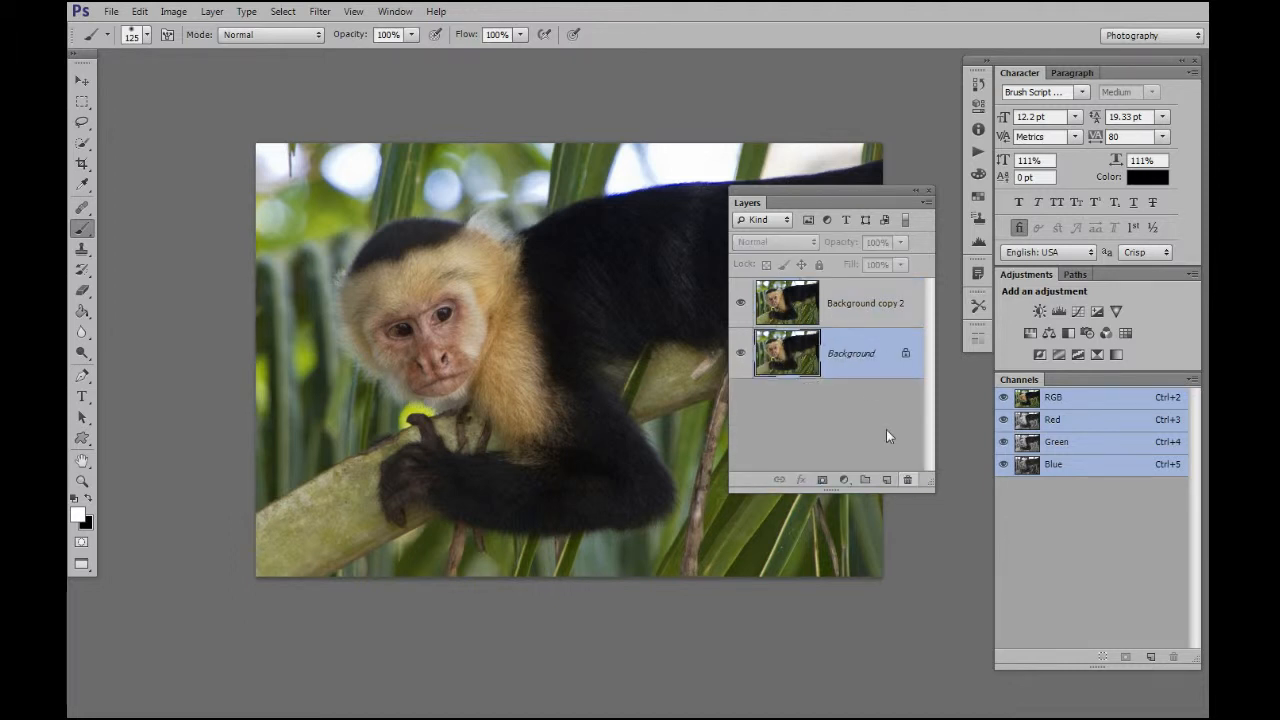
click(855, 305)
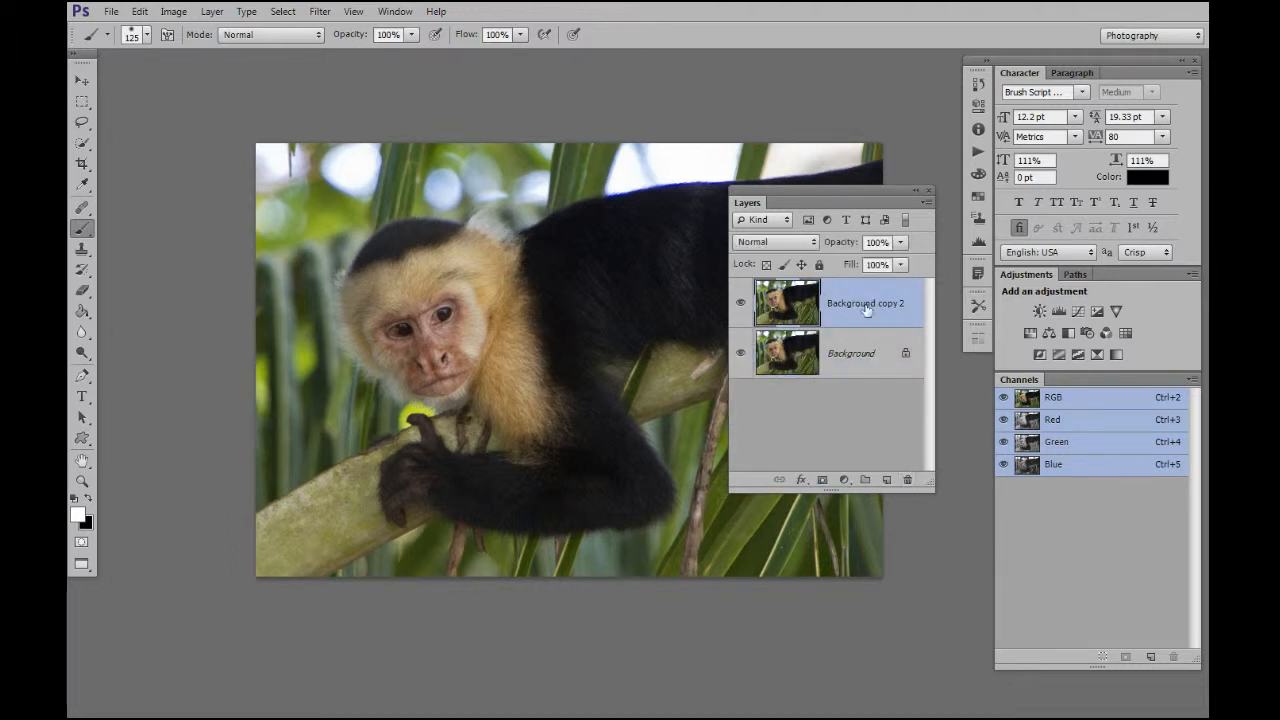
Apply a Brightness/Contrast adjustment to Background copy 2 with brightness 73 and contrast 49, and return to the Brush tool.
drag(841, 203, 855, 222)
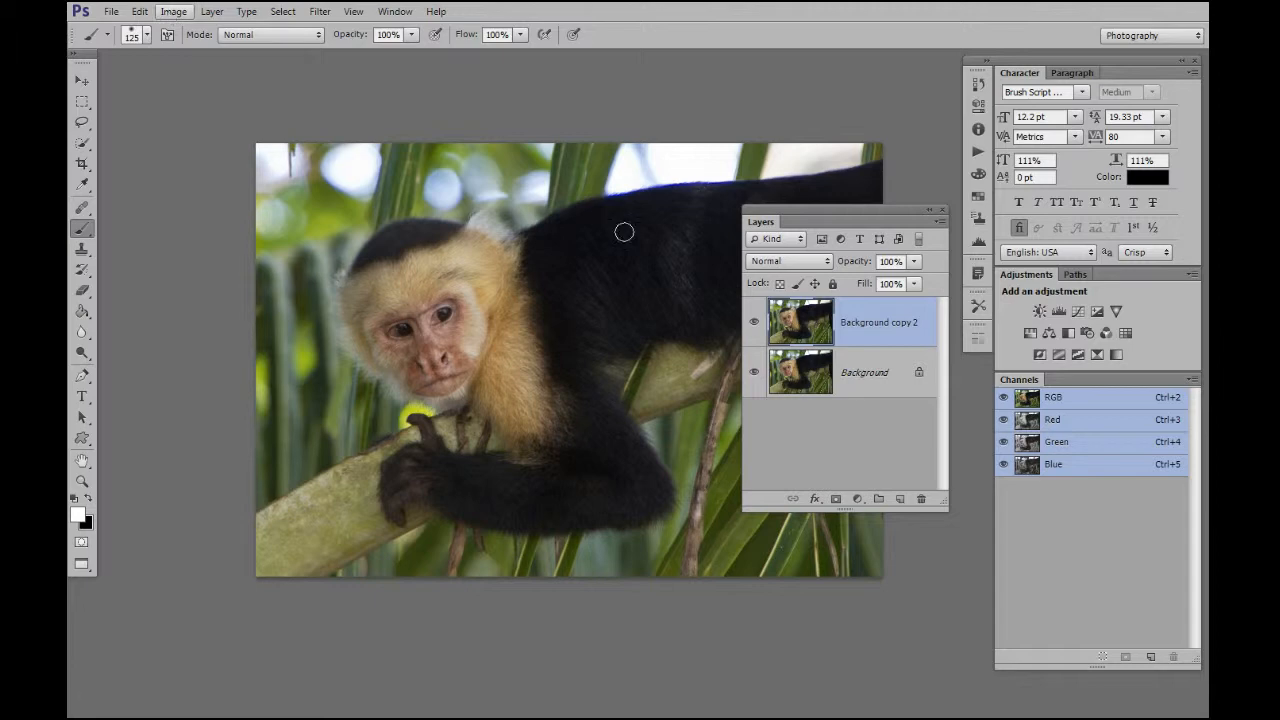
click(173, 11)
mouse_move(193, 60)
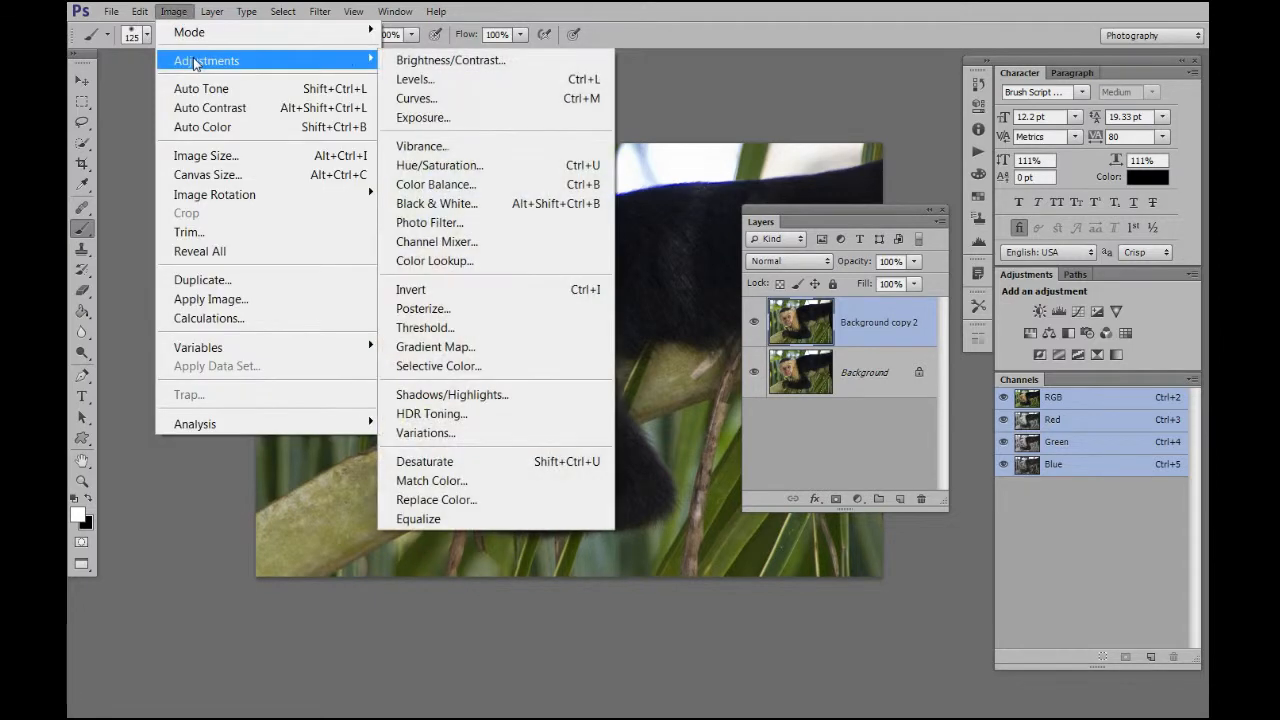
click(476, 62)
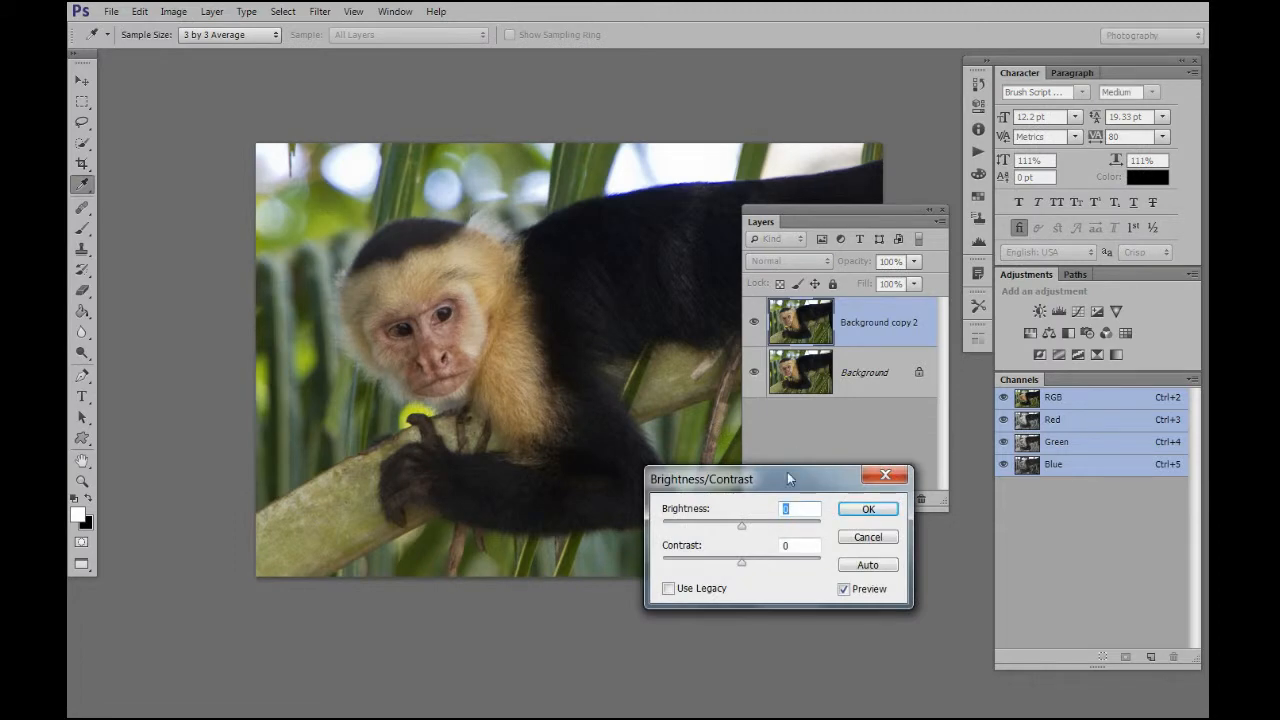
drag(787, 477, 669, 492)
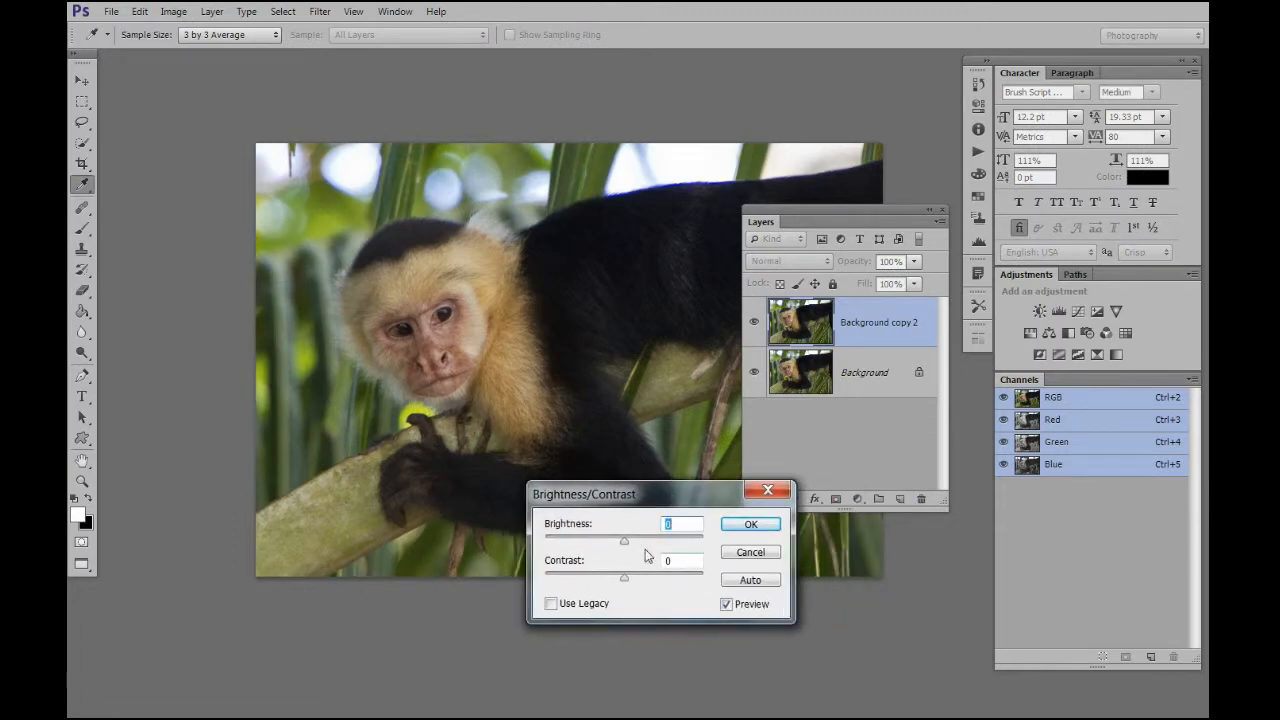
drag(625, 541, 662, 541)
drag(624, 580, 646, 580)
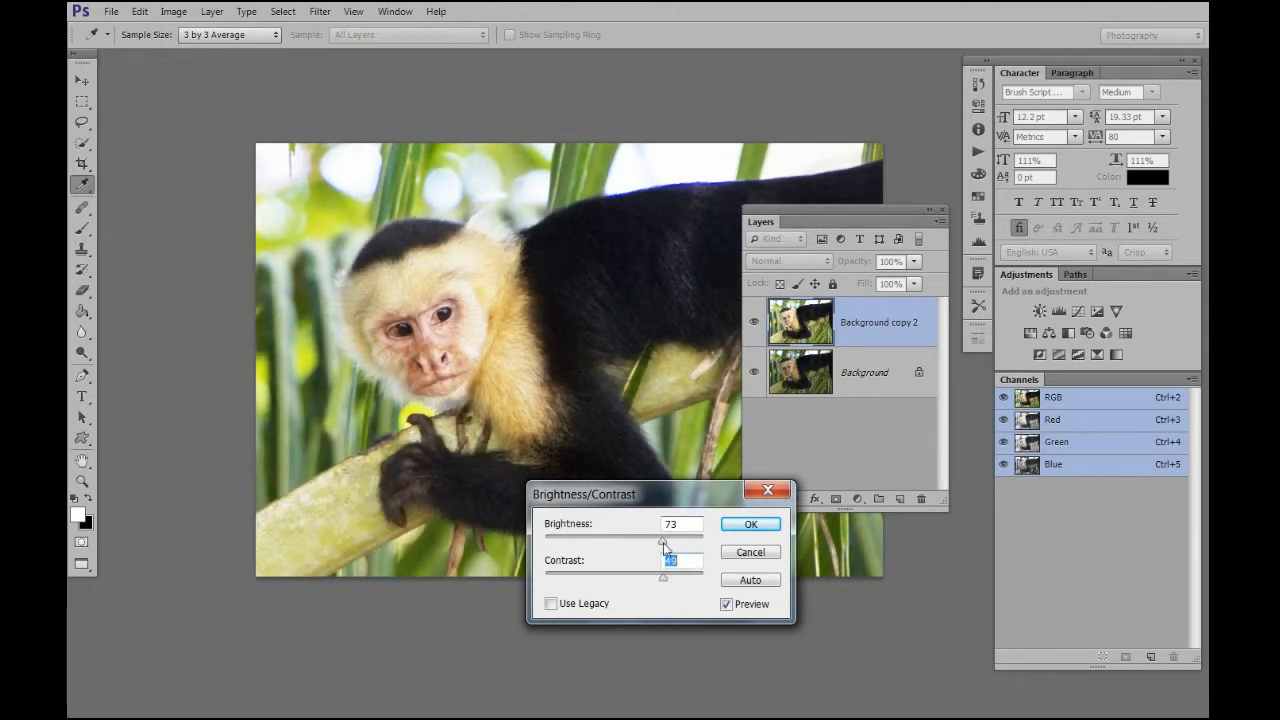
mouse_move(672, 491)
mouse_down()
mouse_move(684, 527)
mouse_move(702, 486)
mouse_move(669, 487)
mouse_move(686, 522)
mouse_move(684, 475)
mouse_up()
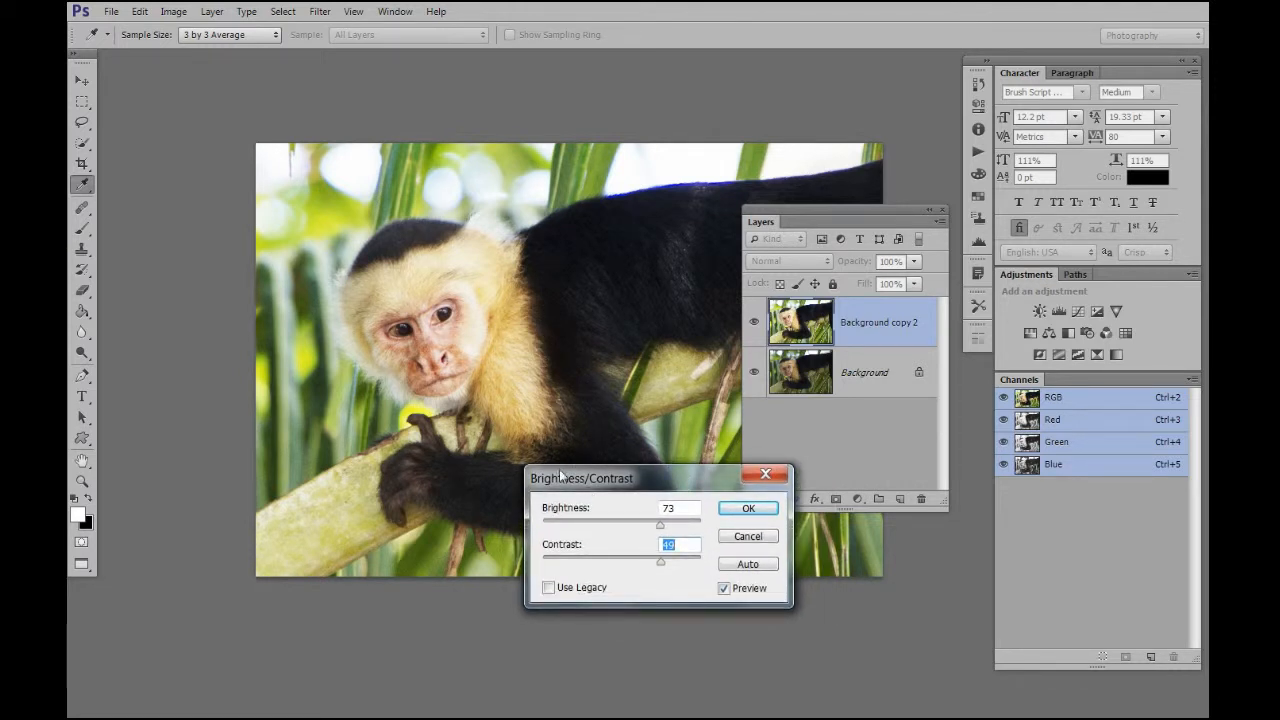
click(748, 509)
key(b)
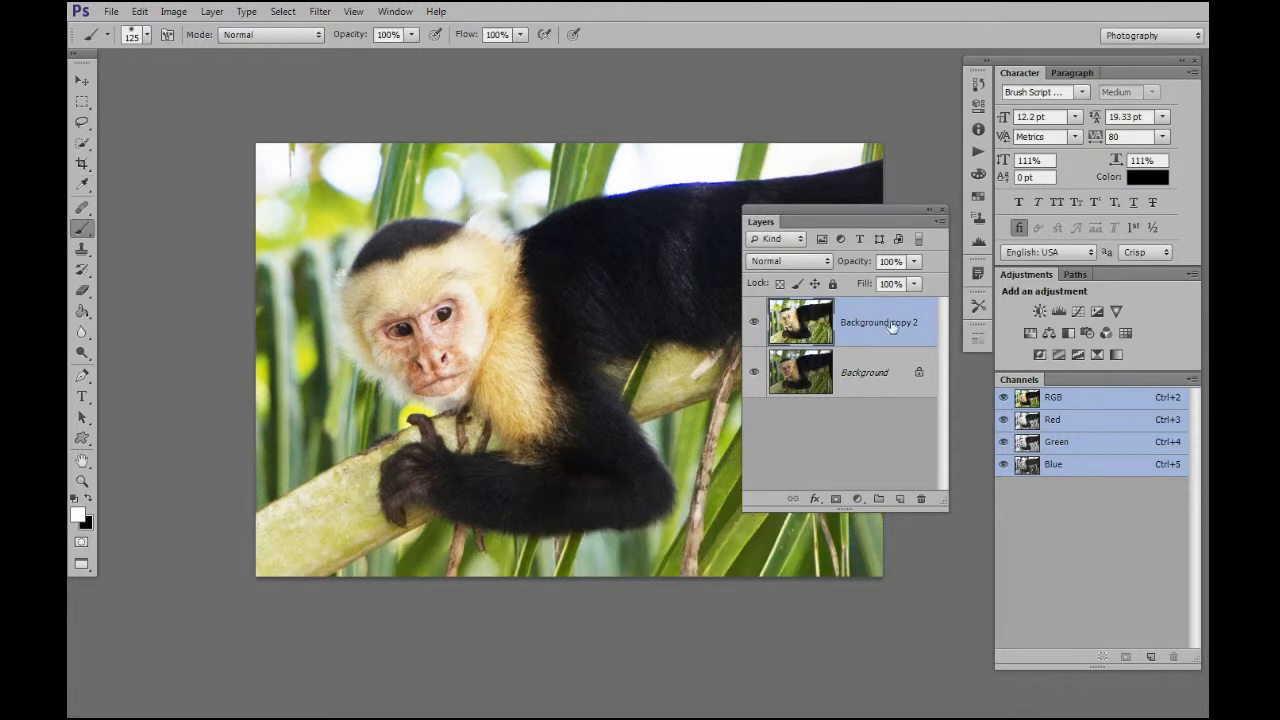
Lower the opacity of Background copy 2 to 0% and hide and show the layer to compare.
drag(850, 214, 850, 203)
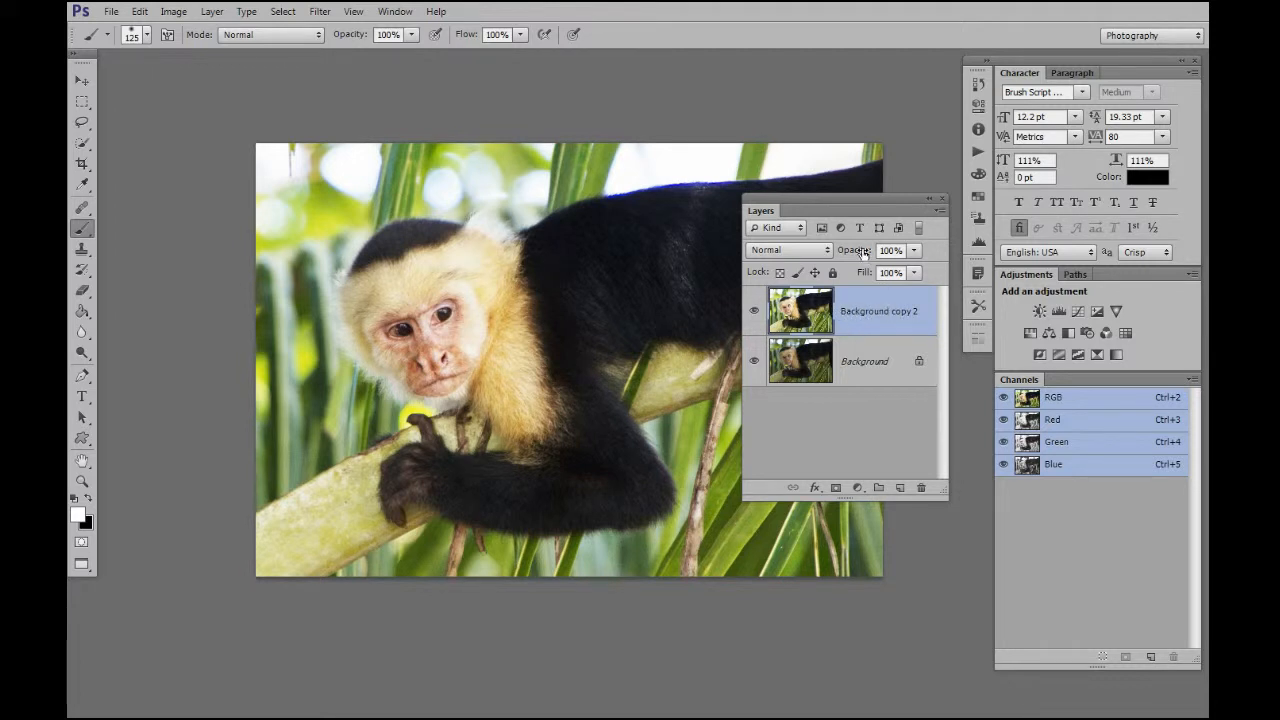
drag(865, 252, 723, 297)
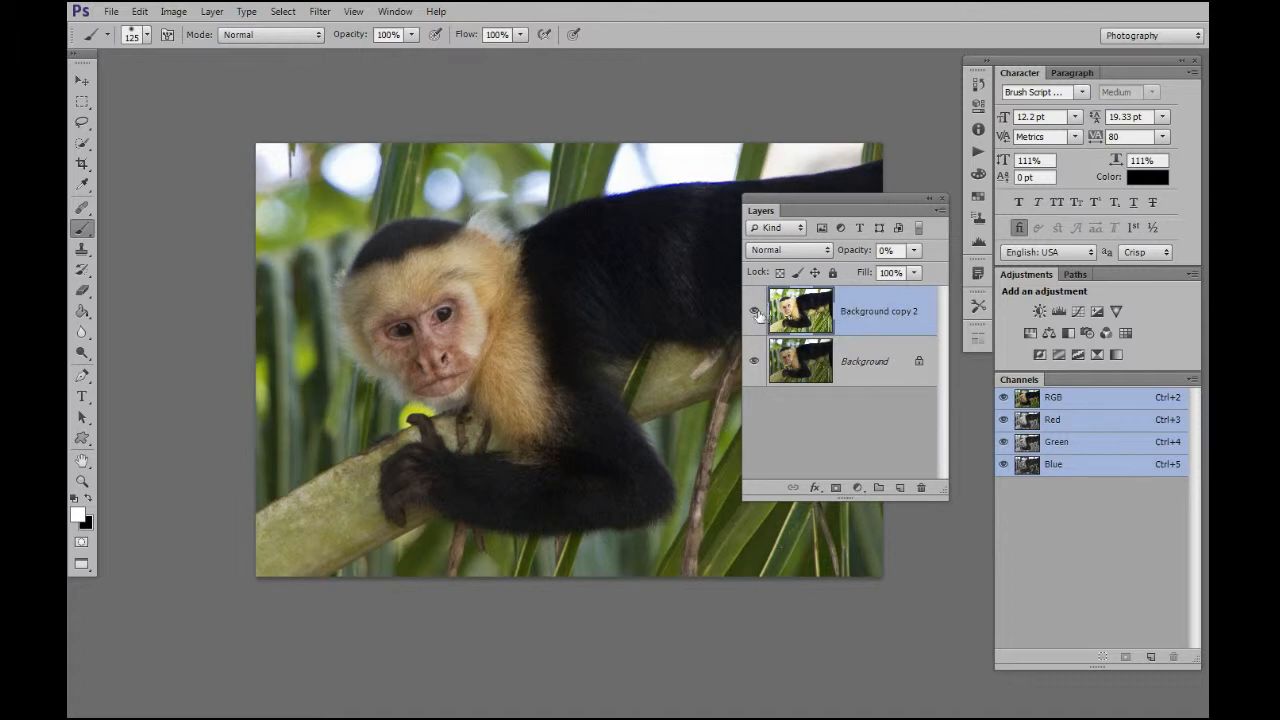
click(754, 315)
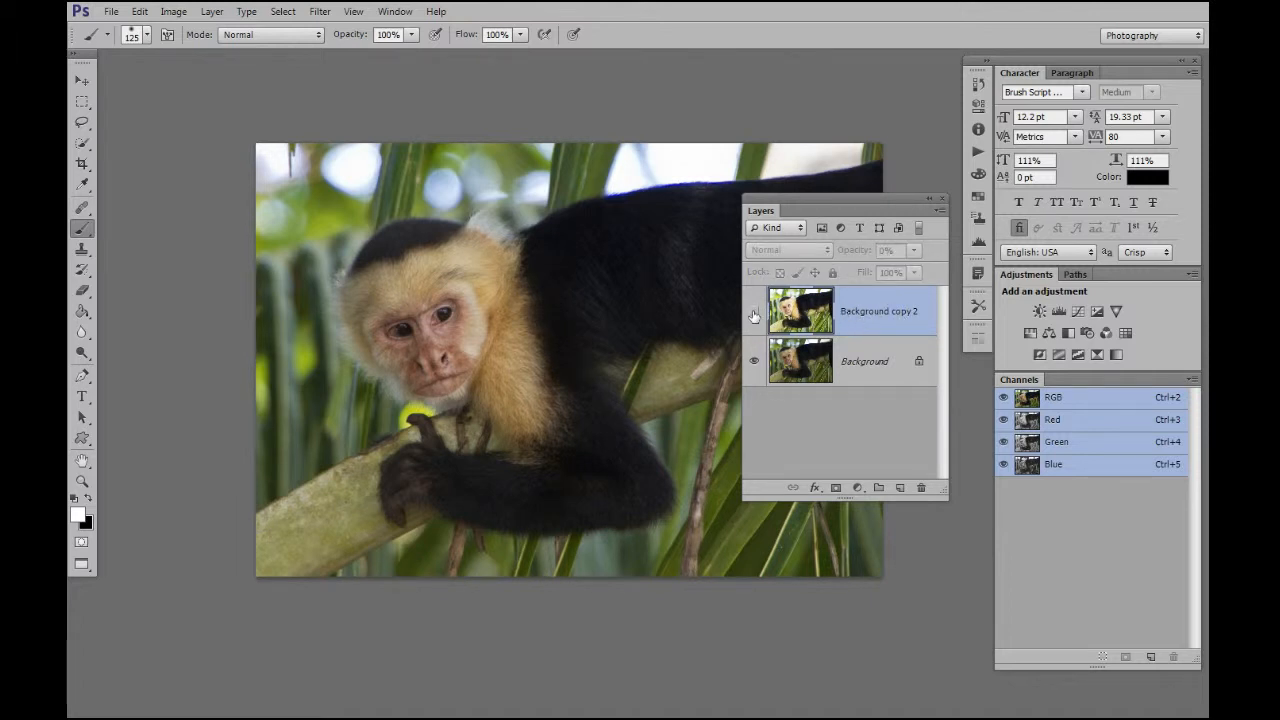
click(754, 315)
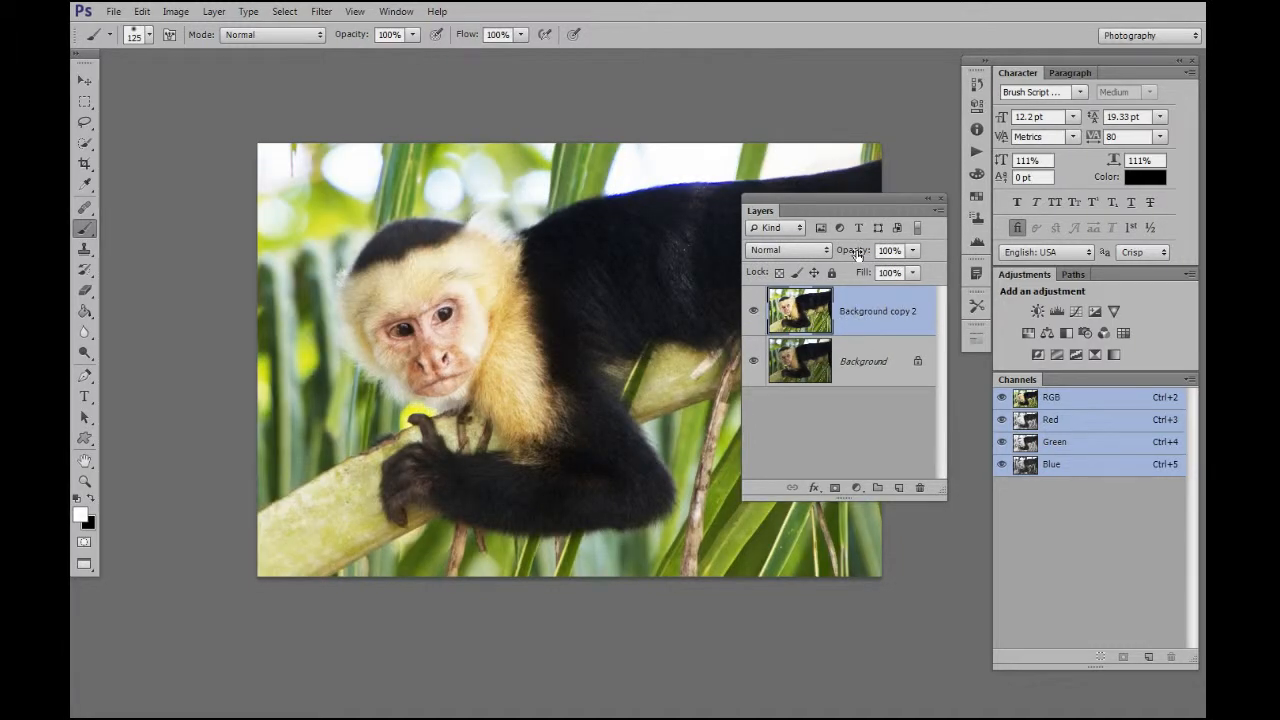
Reduce the opacity of Background copy 2 to 31% to soften the brightening.
drag(857, 255, 868, 298)
drag(857, 255, 858, 255)
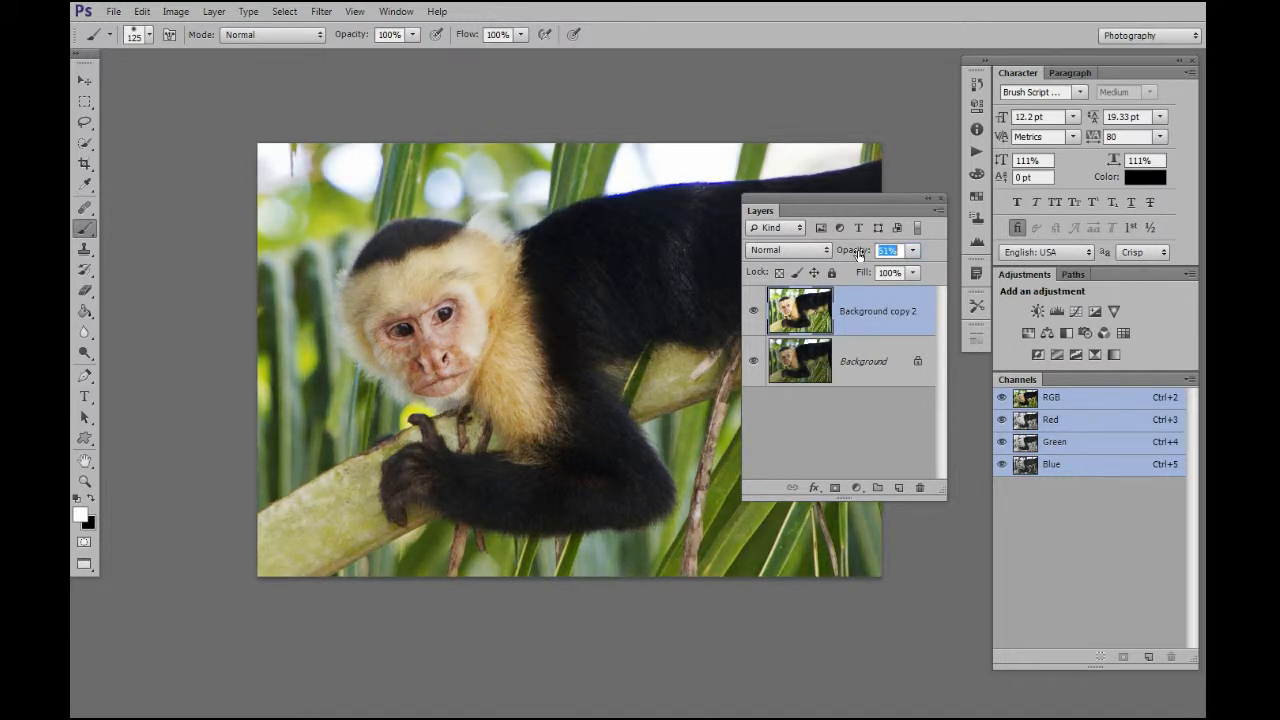
mouse_move(838, 256)
mouse_down()
mouse_move(905, 252)
mouse_move(850, 254)
mouse_up()
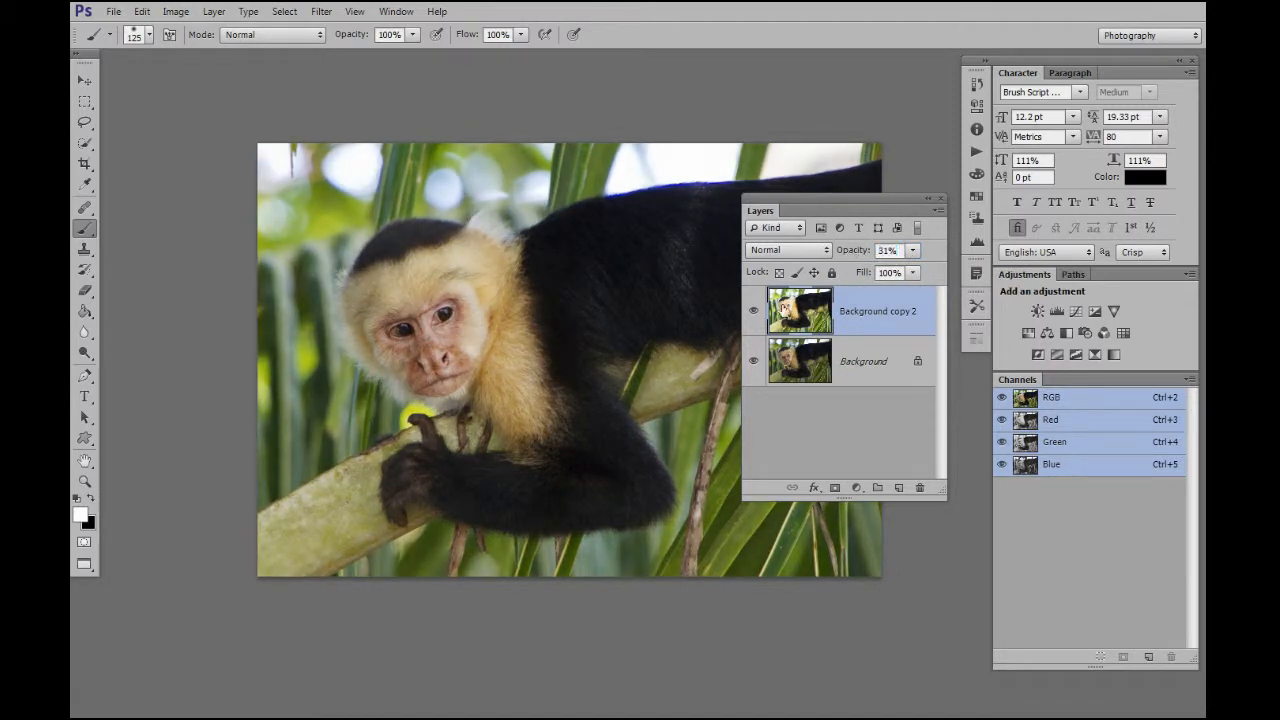
Toggle the visibility of Background copy 2 to compare before and after, and adjust its opacity to 32%.
click(754, 311)
click(754, 312)
click(754, 312)
click(754, 312)
click(848, 254)
click(754, 313)
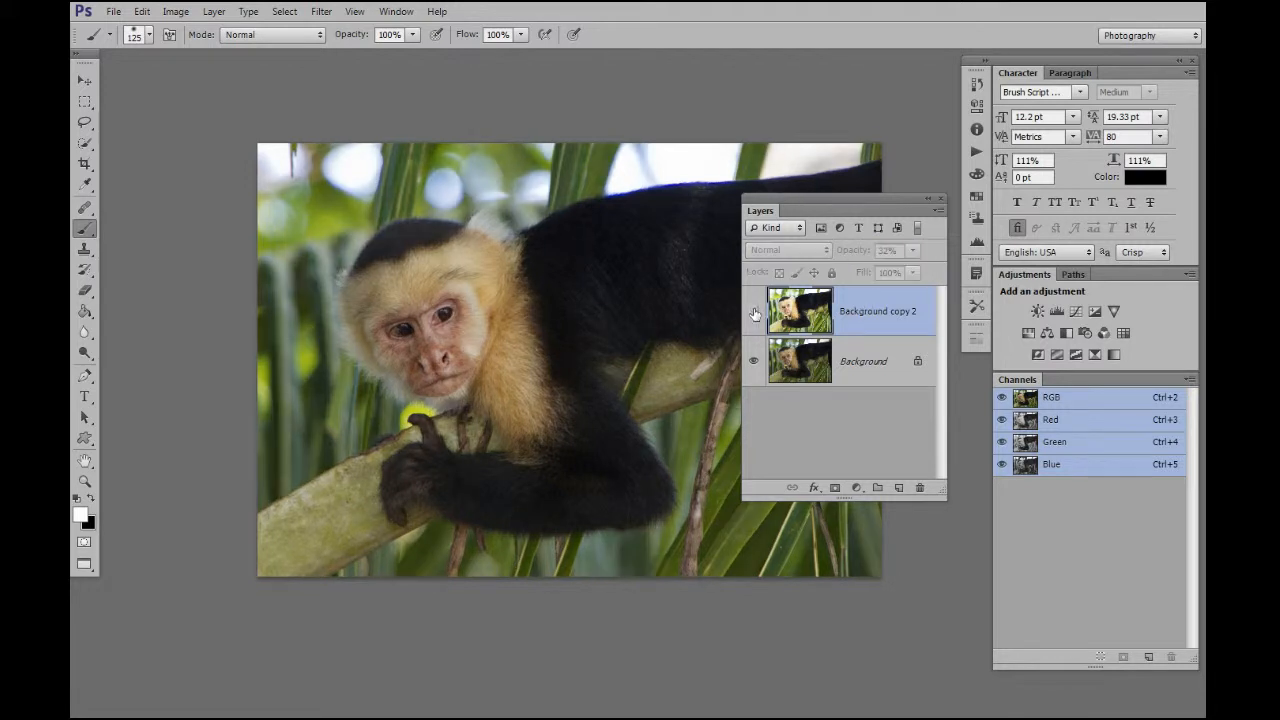
Show Background copy 2 again and reposition the floating Layers panel slightly higher over the monkey photo.
click(754, 313)
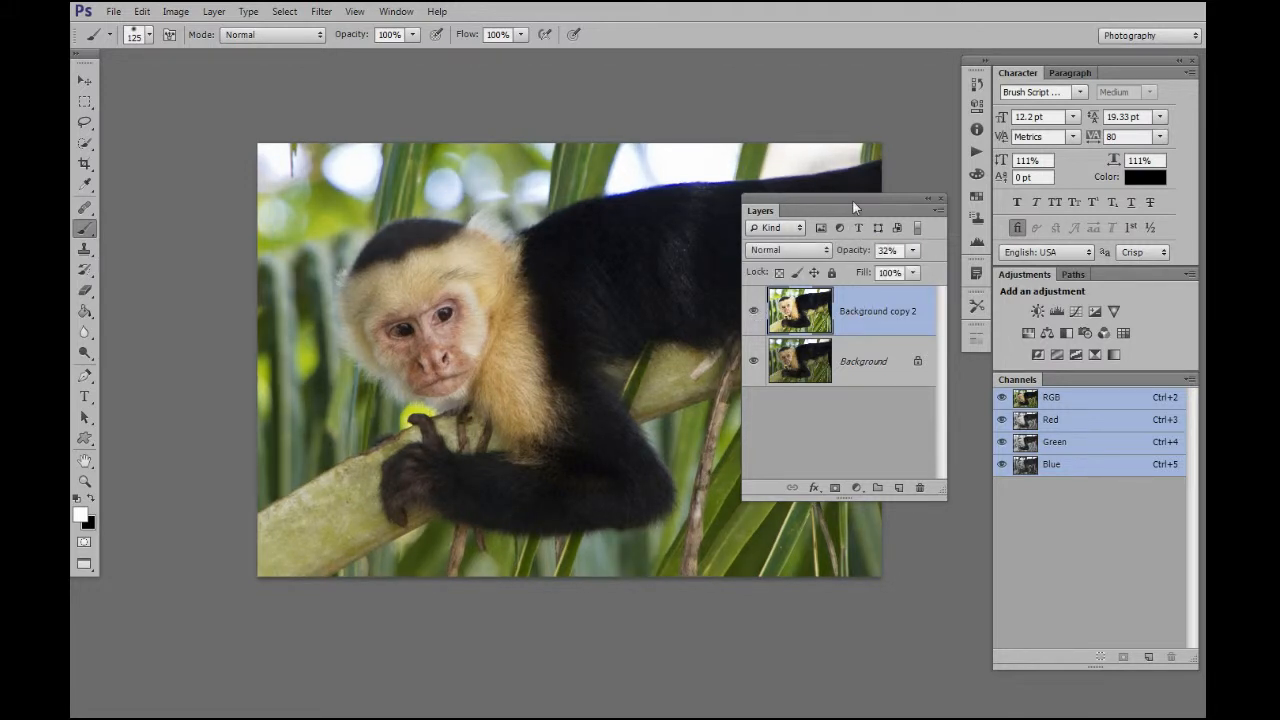
drag(854, 207, 852, 151)
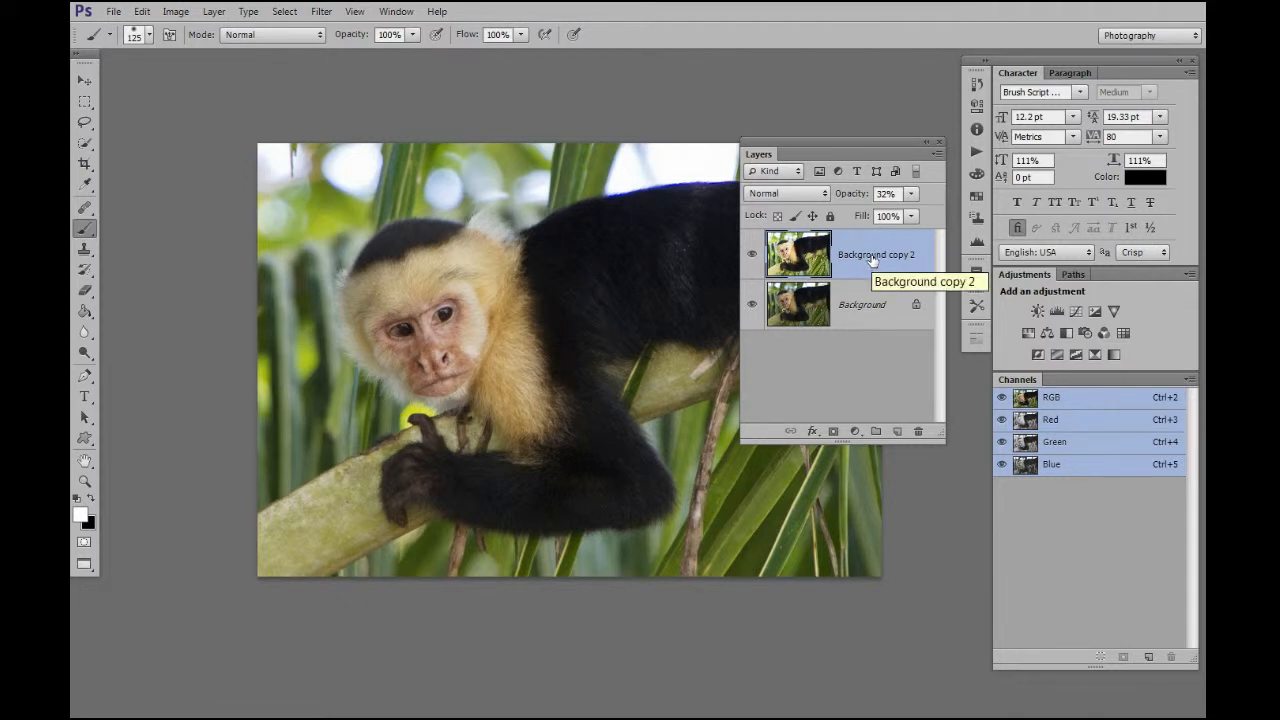
mouse_move(849, 150)
mouse_down()
mouse_move(845, 177)
mouse_move(852, 145)
mouse_up()
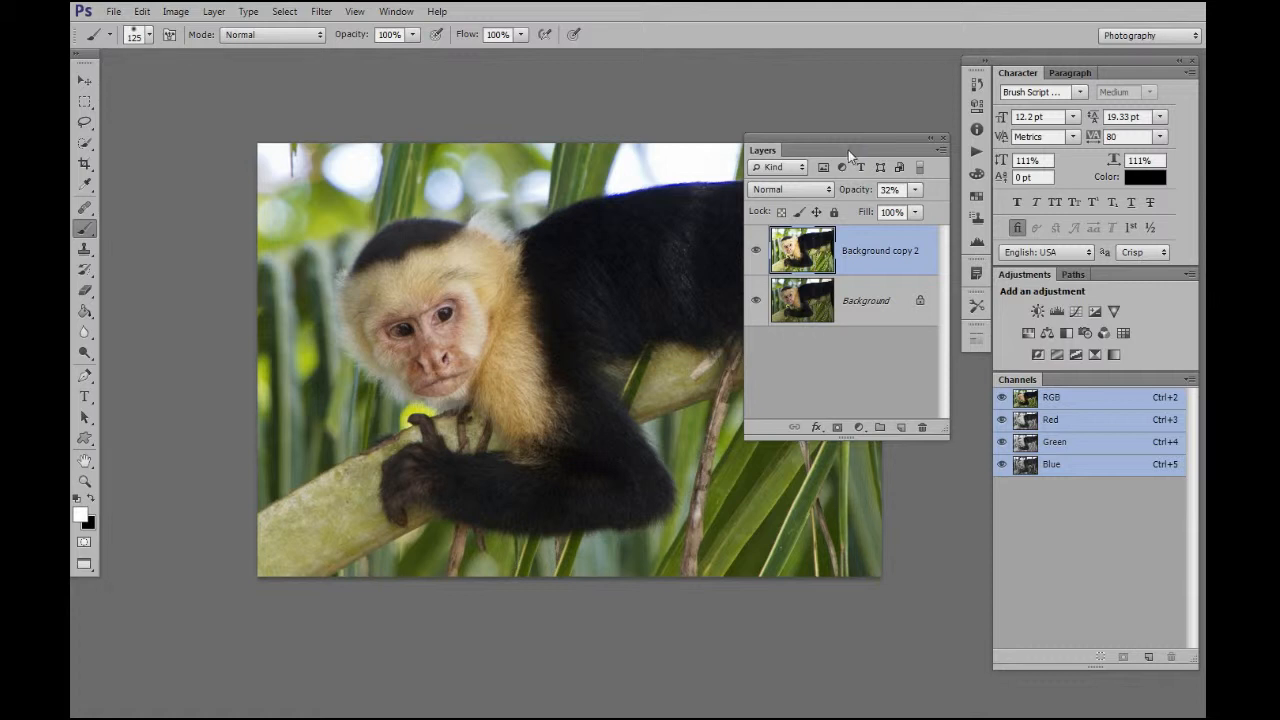
mouse_move(848, 150)
mouse_down()
mouse_move(849, 122)
mouse_move(864, 129)
mouse_move(866, 166)
mouse_move(863, 144)
mouse_up()
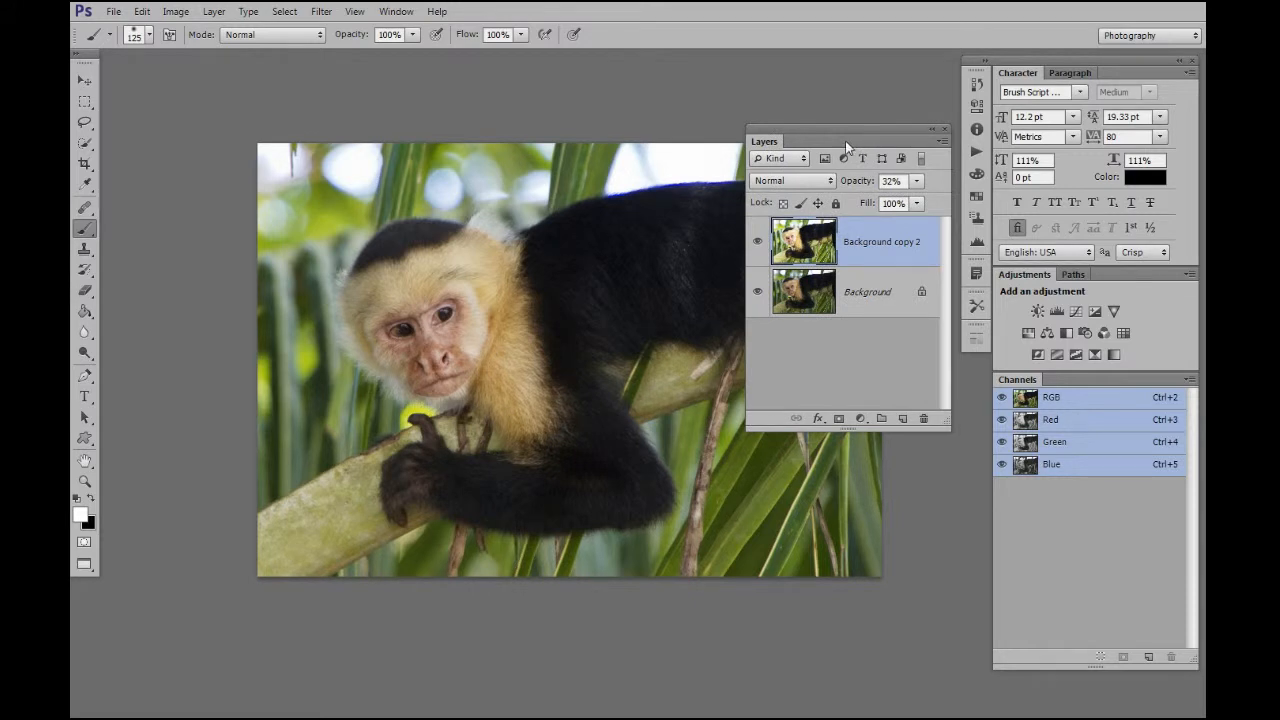
drag(845, 140, 846, 134)
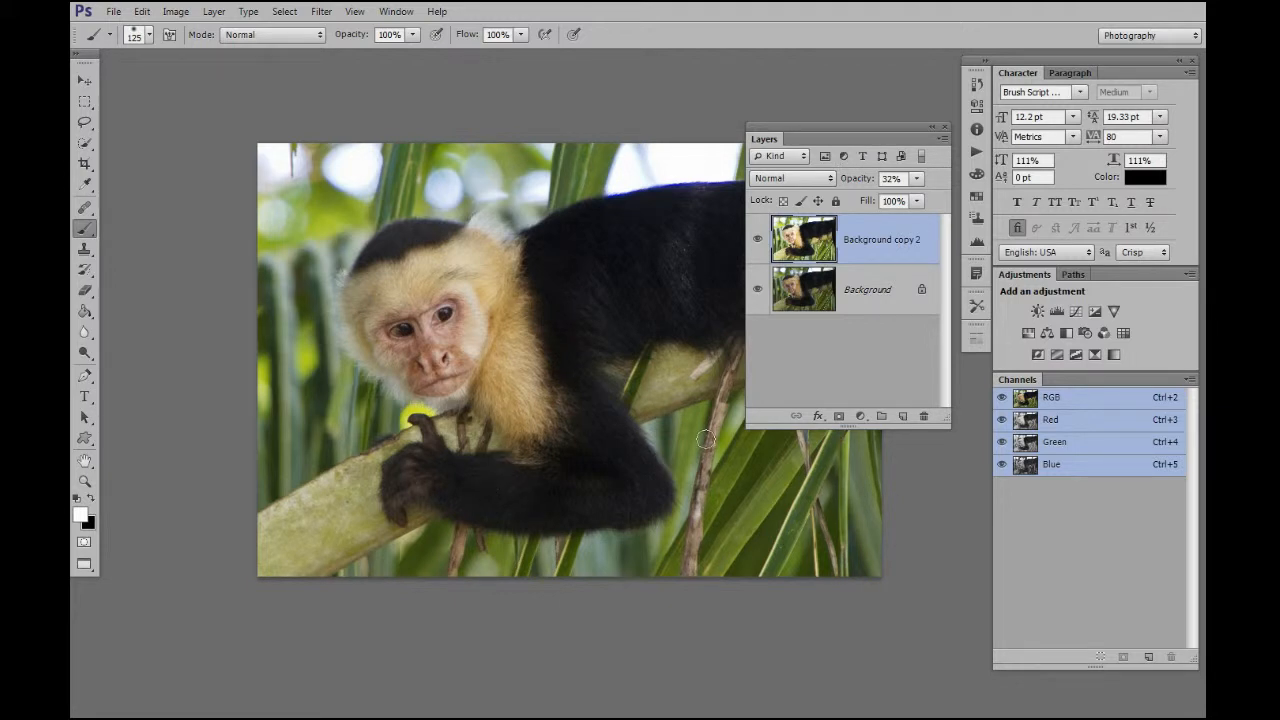
Switch to Adobe Photoshop Elements 11, shift the 1a.jpg window slightly, and undock the Layers panel so it floats over the photo.
key(alt+Tab)
key(alt+Tab)
key(alt+Tab)
key(alt+Tab)
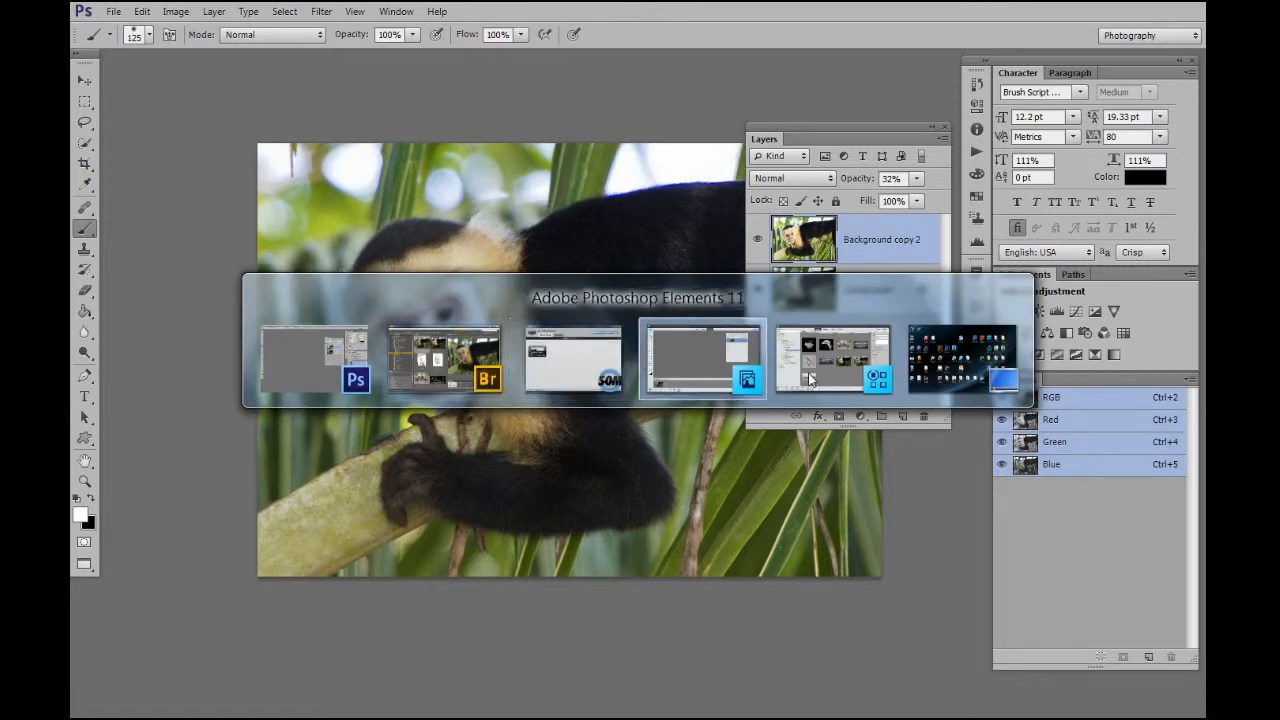
click(703, 359)
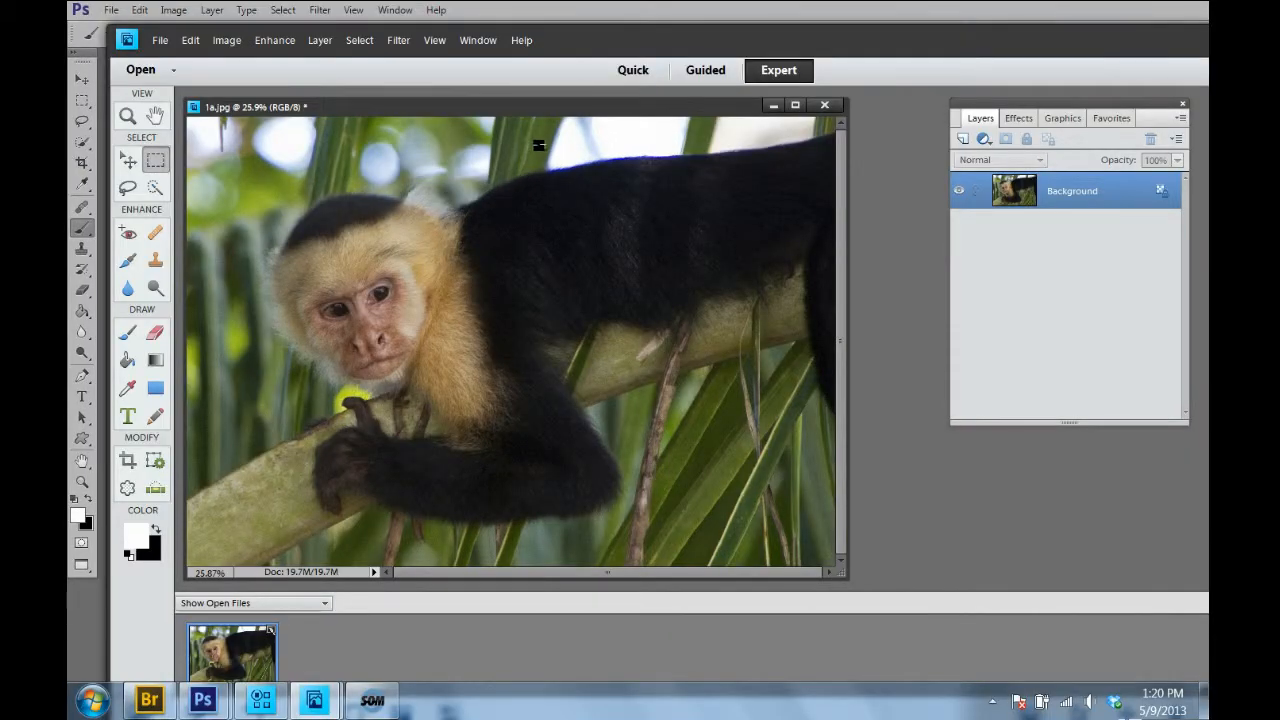
drag(521, 112, 535, 110)
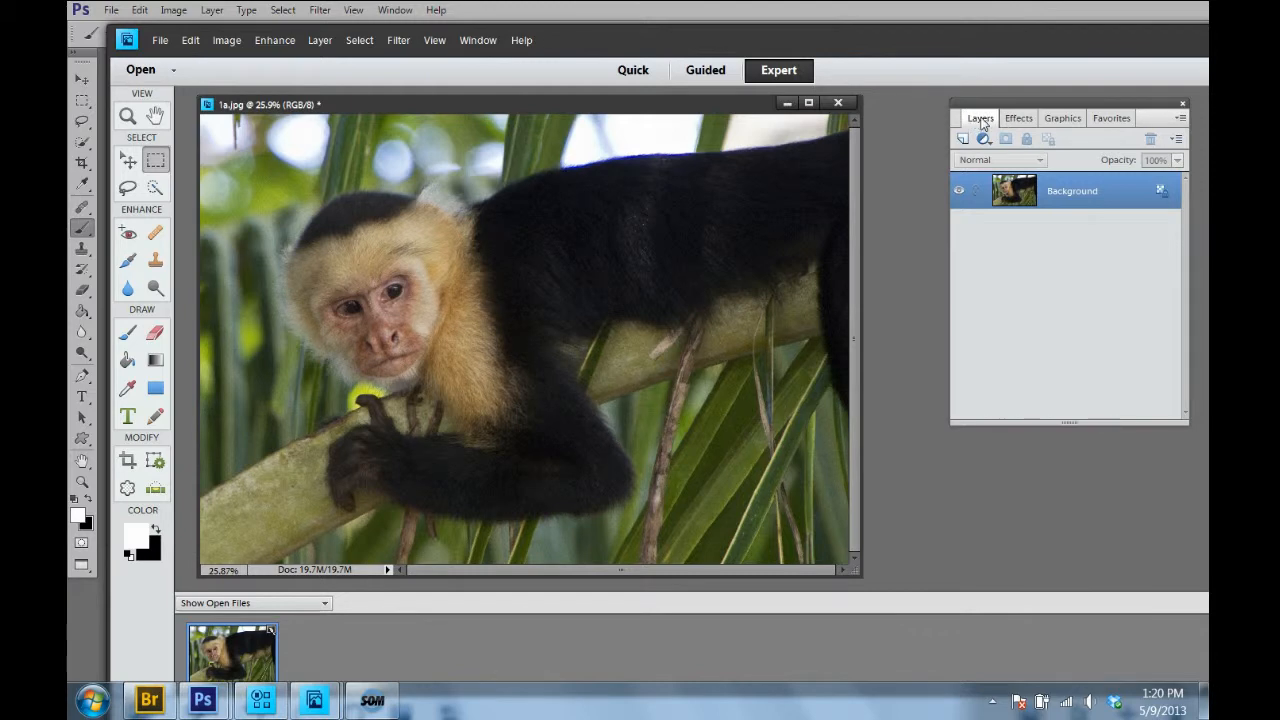
drag(981, 120, 710, 243)
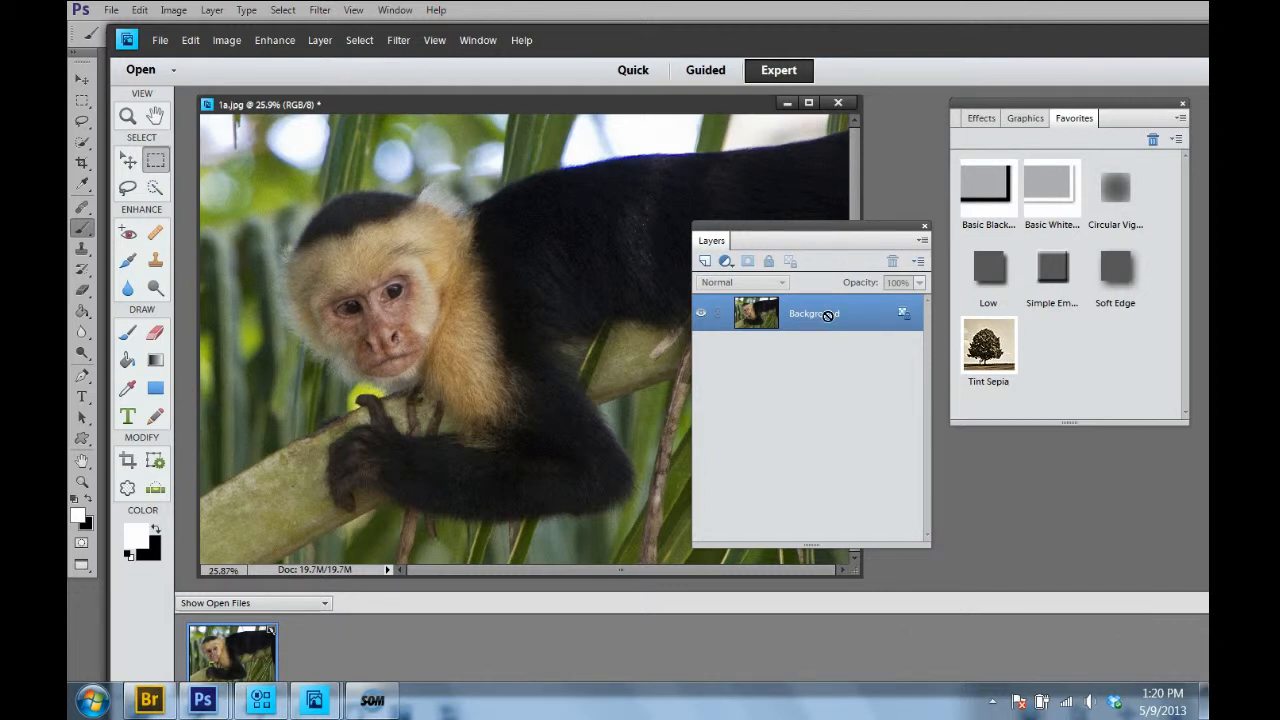
Duplicate the Background layer and apply Brightness/Contrast to the copy with brightness 73 and contrast 42.
key(ctrl+j)
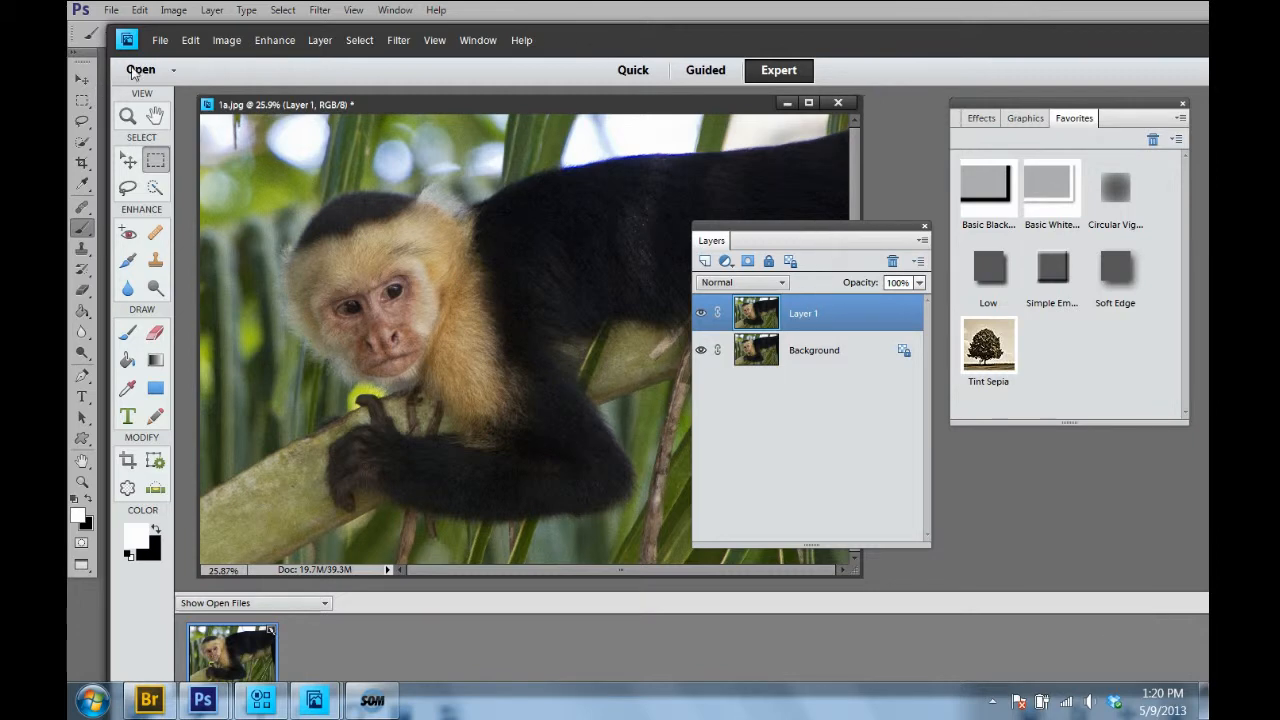
click(266, 41)
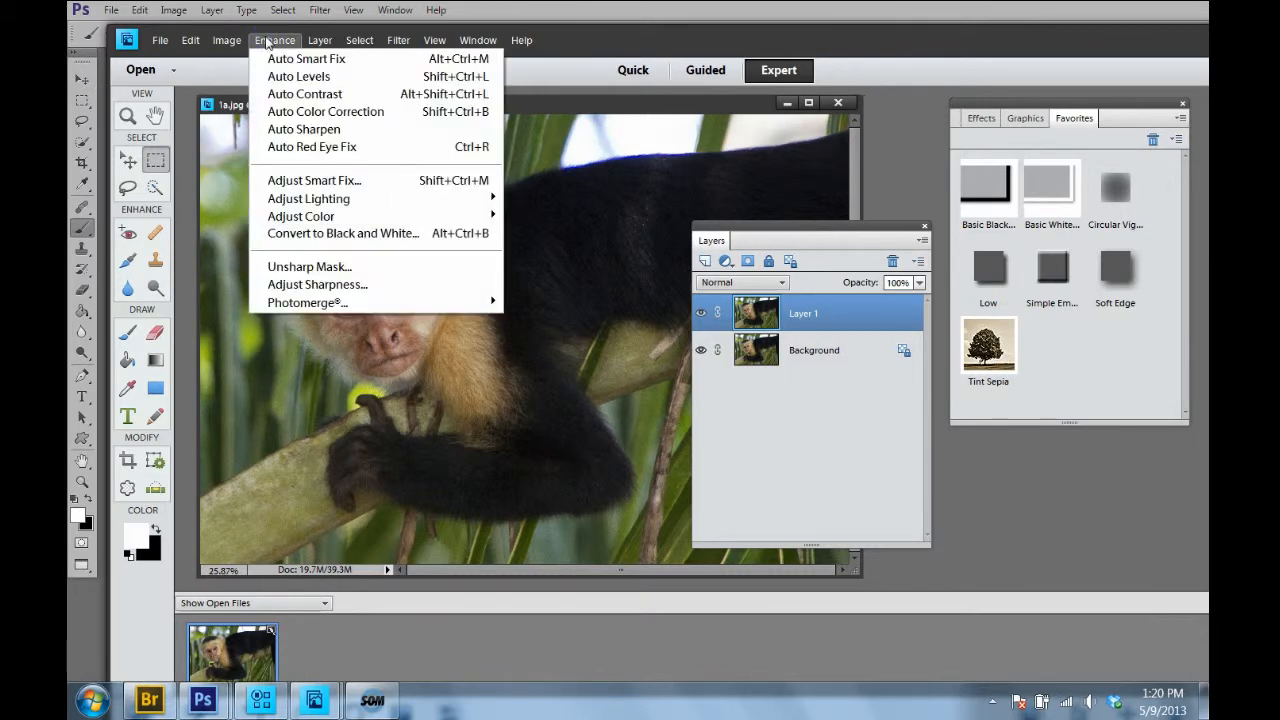
mouse_move(309, 201)
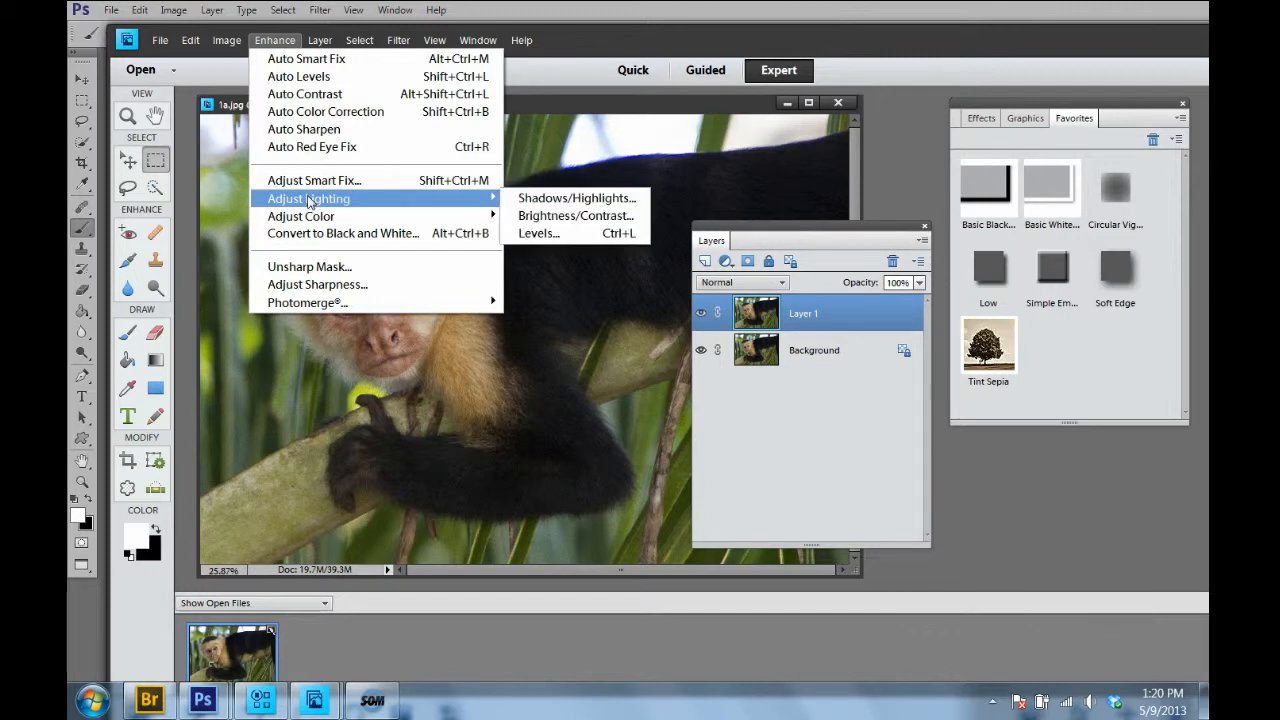
click(540, 216)
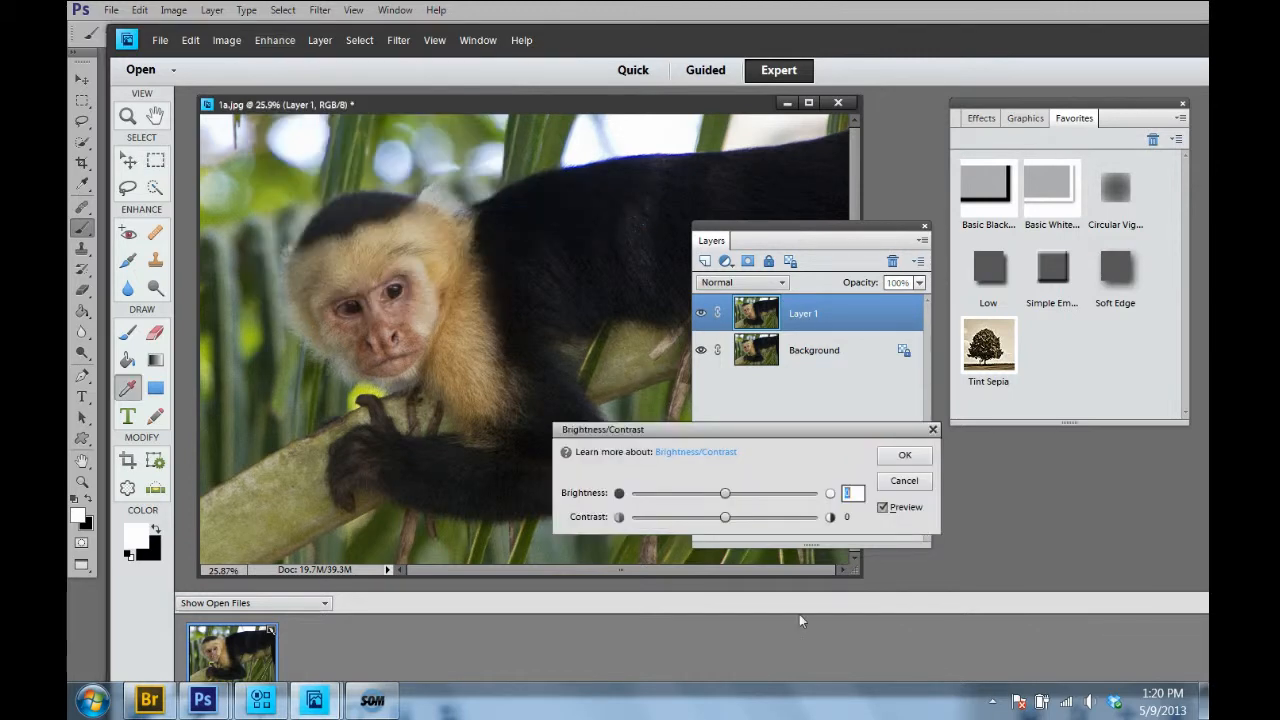
drag(725, 492, 763, 516)
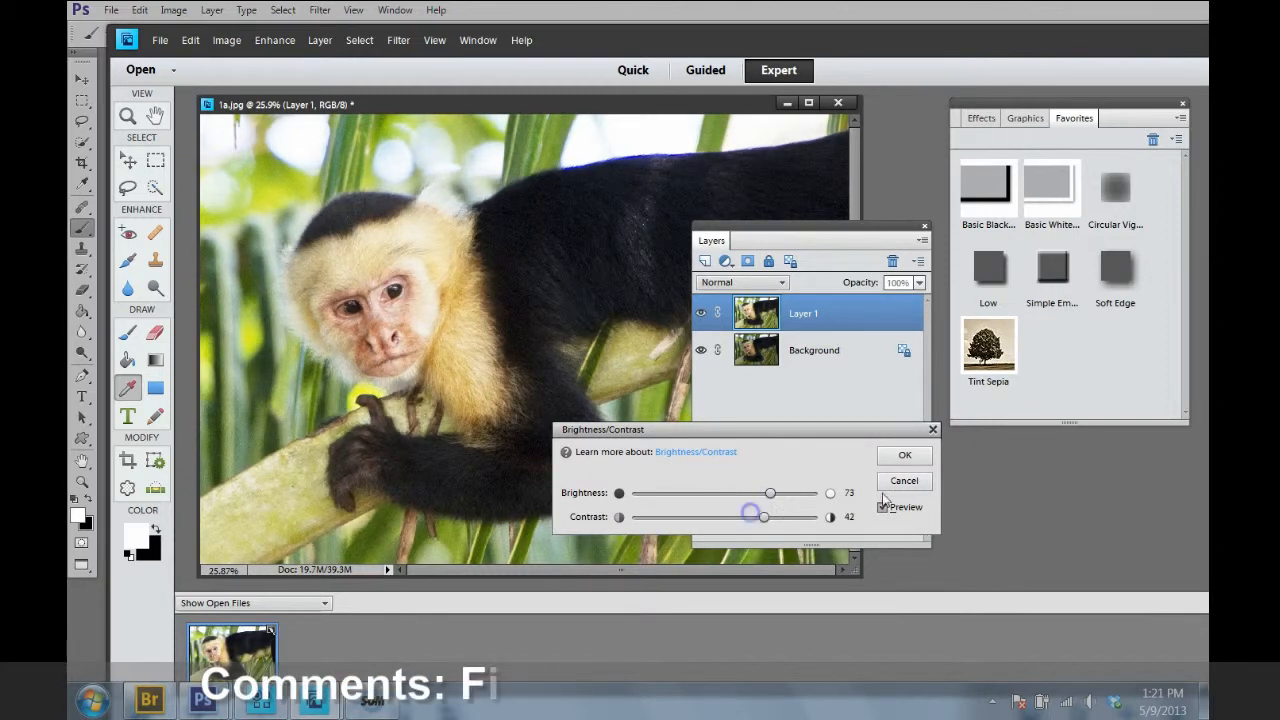
click(900, 455)
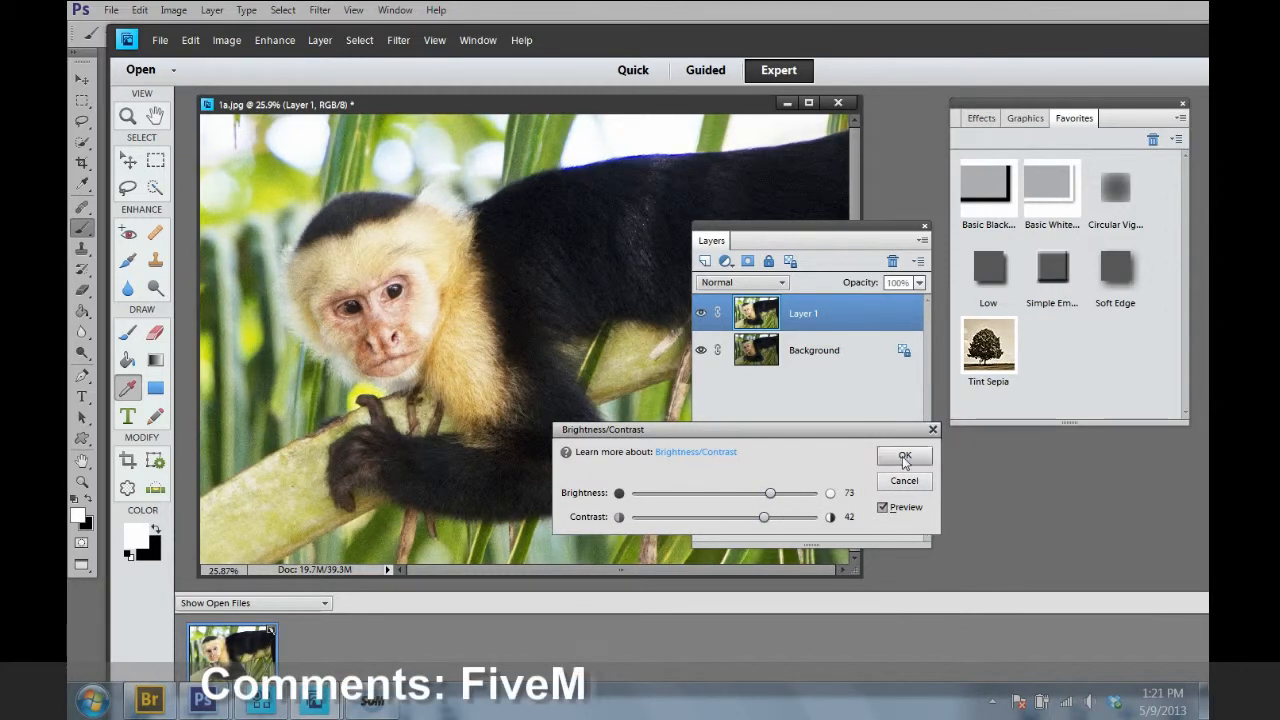
Reduce the brightened layer's opacity to 42% and move the floating Layers panel higher over the photo.
click(870, 283)
text(70)
key(Return)
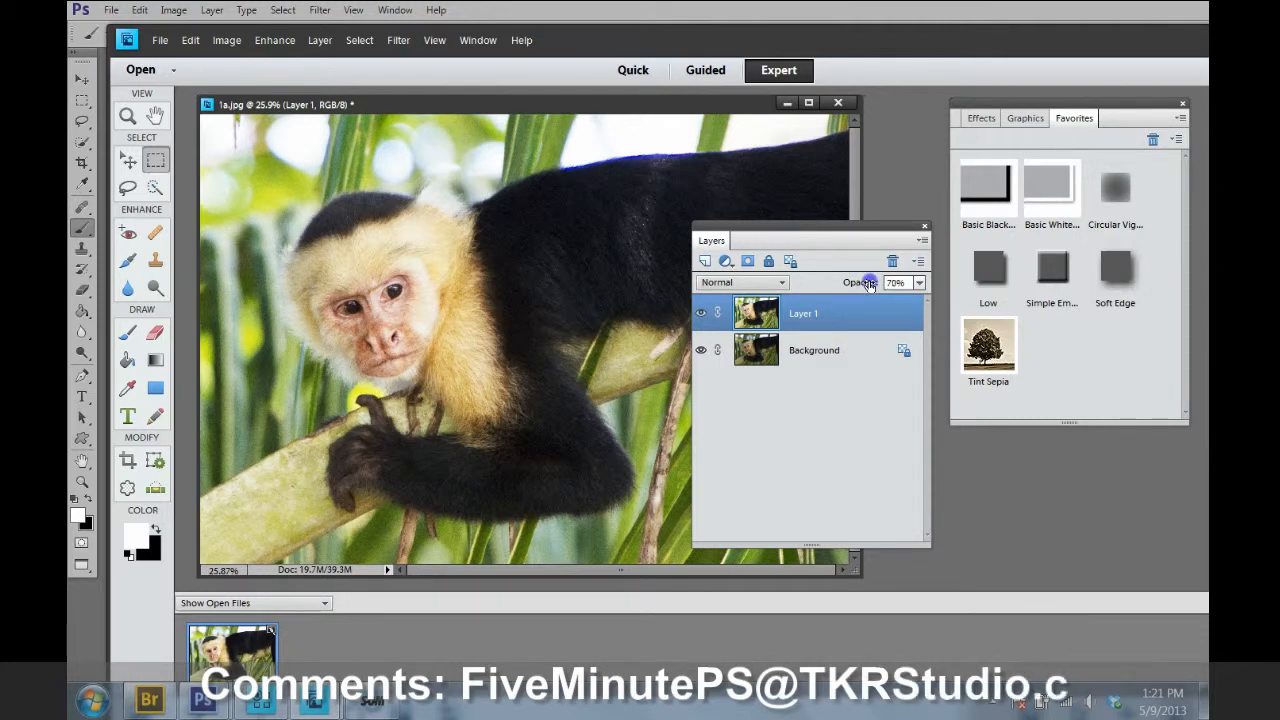
drag(868, 284, 834, 254)
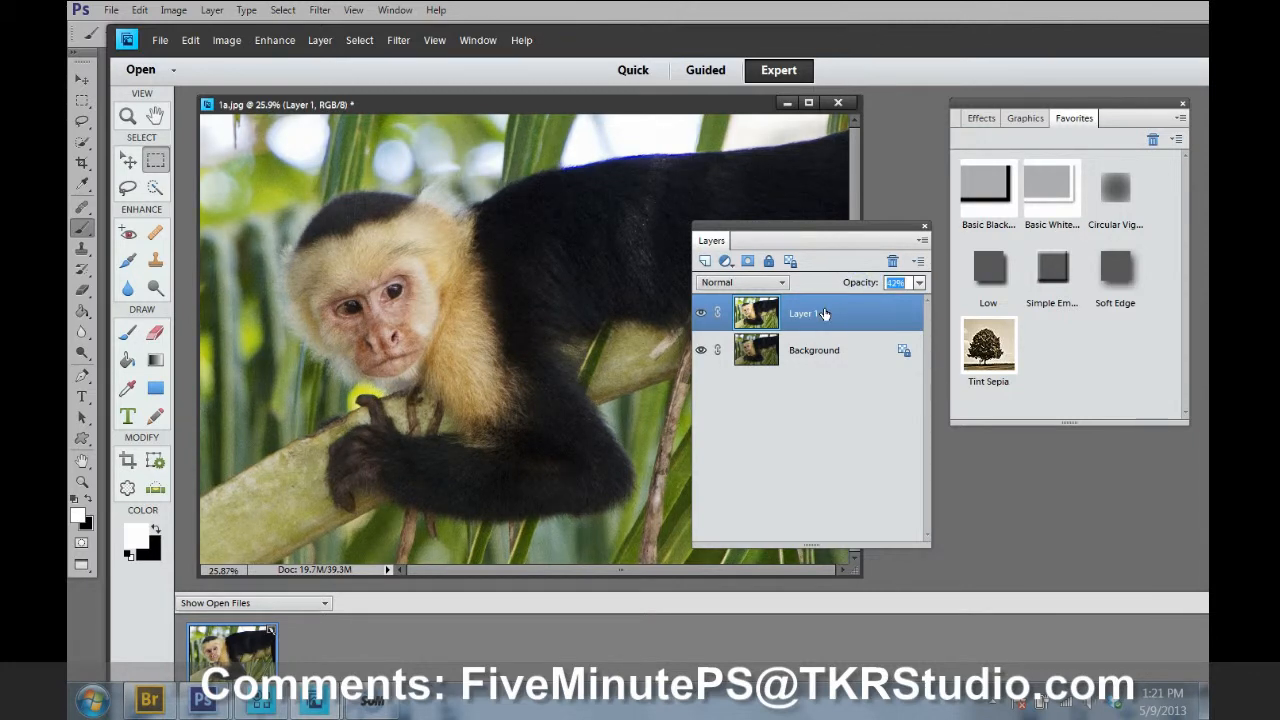
drag(829, 234, 835, 193)
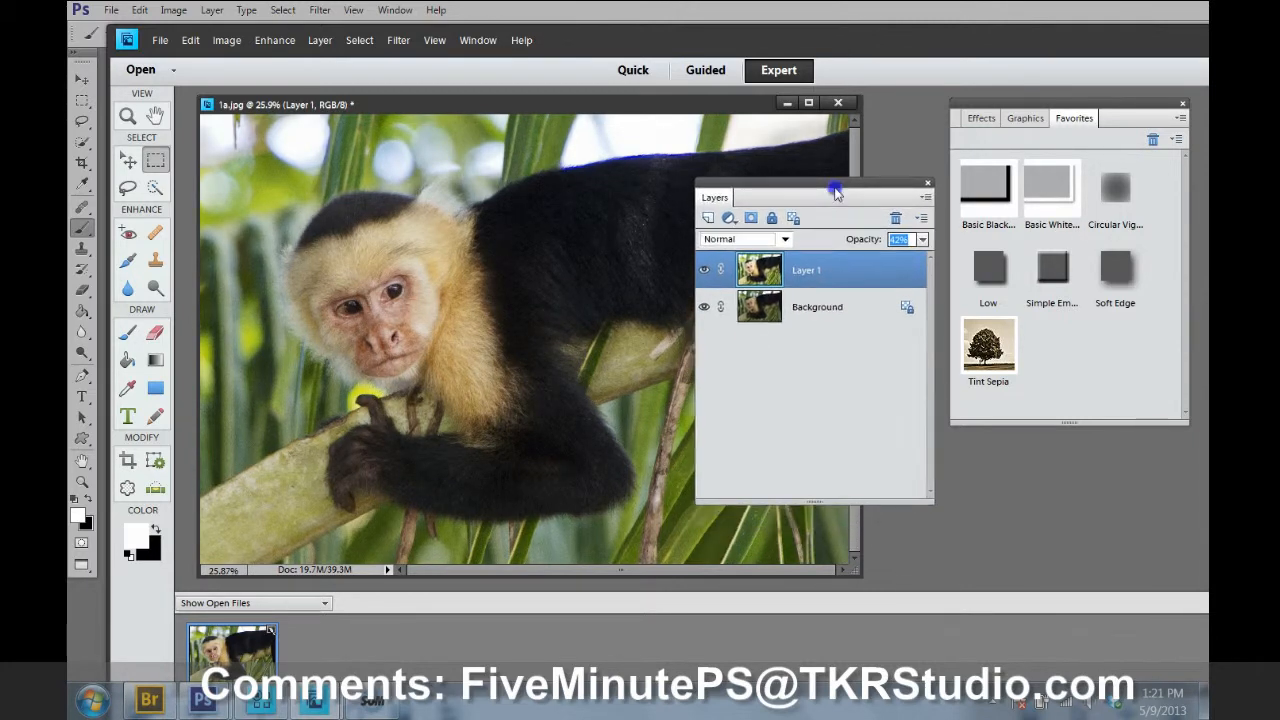